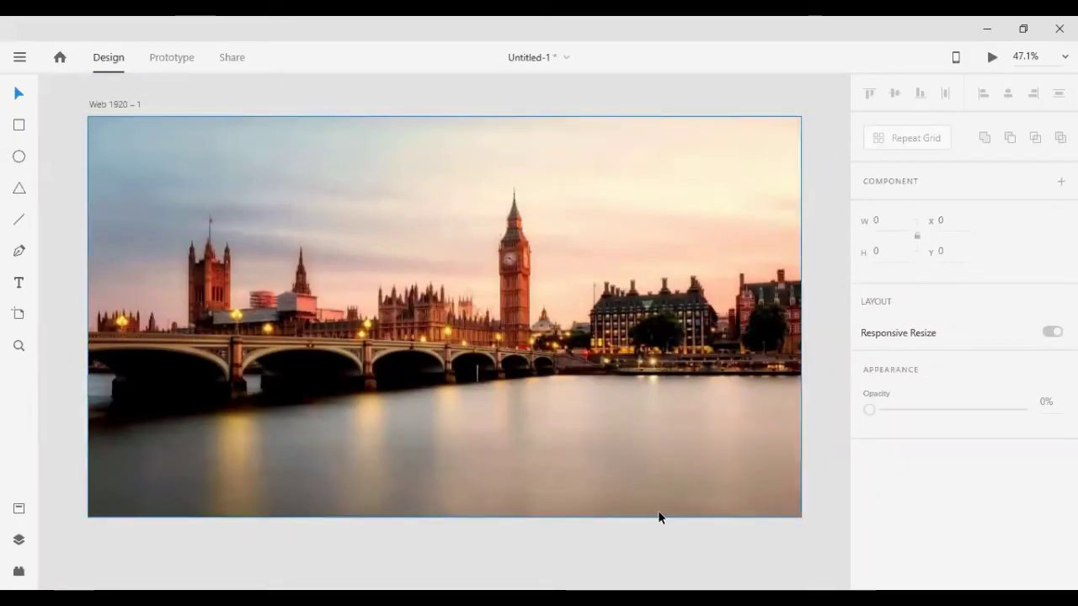
Draw a tall borderless rectangle over the photo's right side with background blur enabled.
key(r)
mouse_move(748, 149)
mouse_down()
mouse_move(517, 522)
mouse_move(595, 418)
mouse_up()
scroll(959, 379, down, 3)
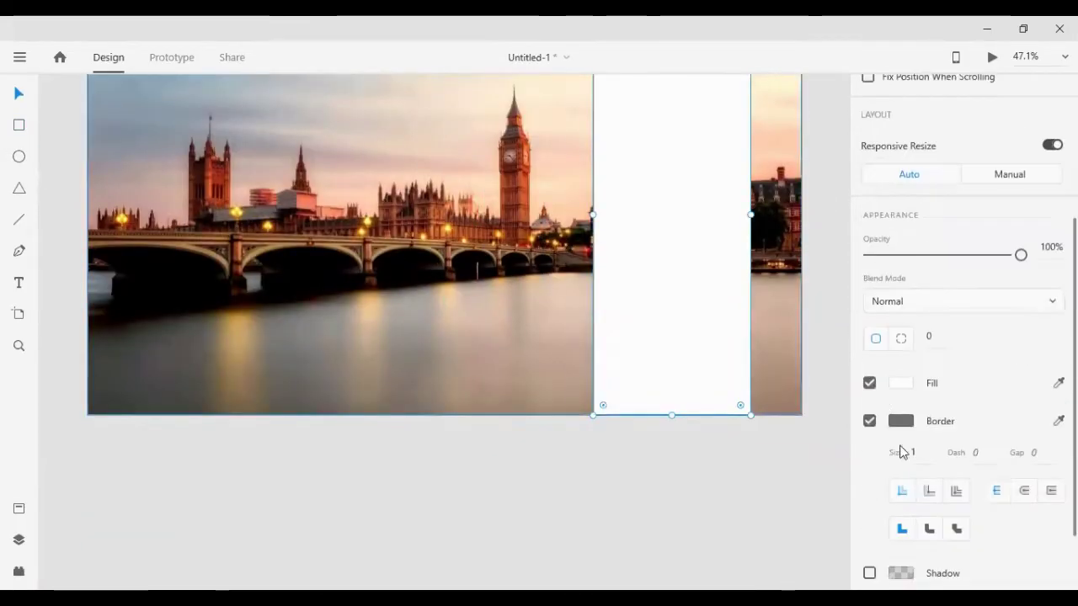
scroll(959, 379, down, 1)
click(870, 532)
click(869, 342)
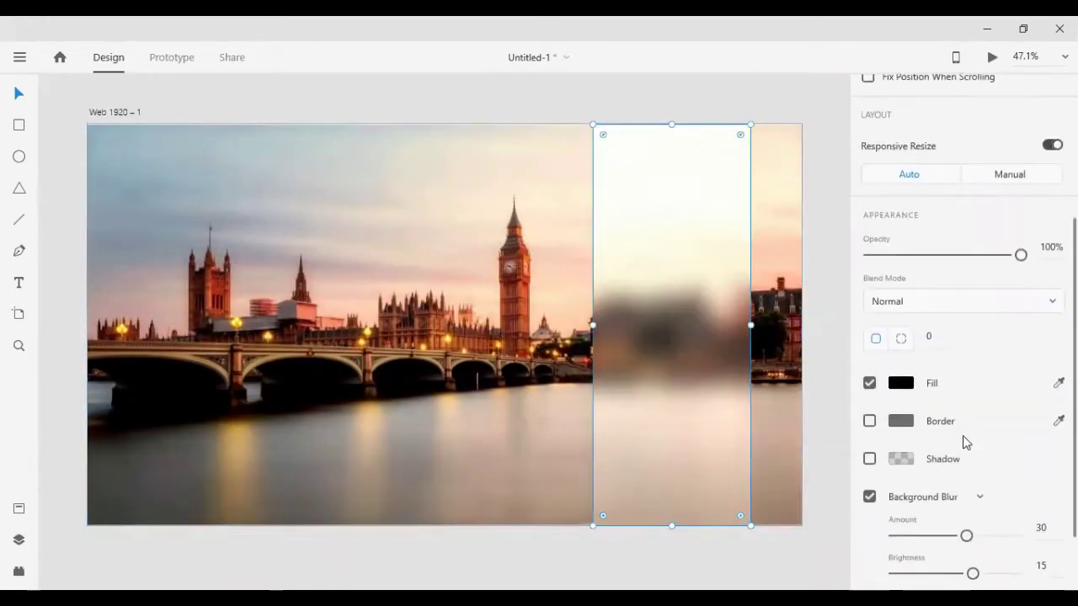
scroll(962, 440, down, 2)
Lower the panel's blur brightness and darken the short top-right line's border colour.
drag(969, 488, 946, 488)
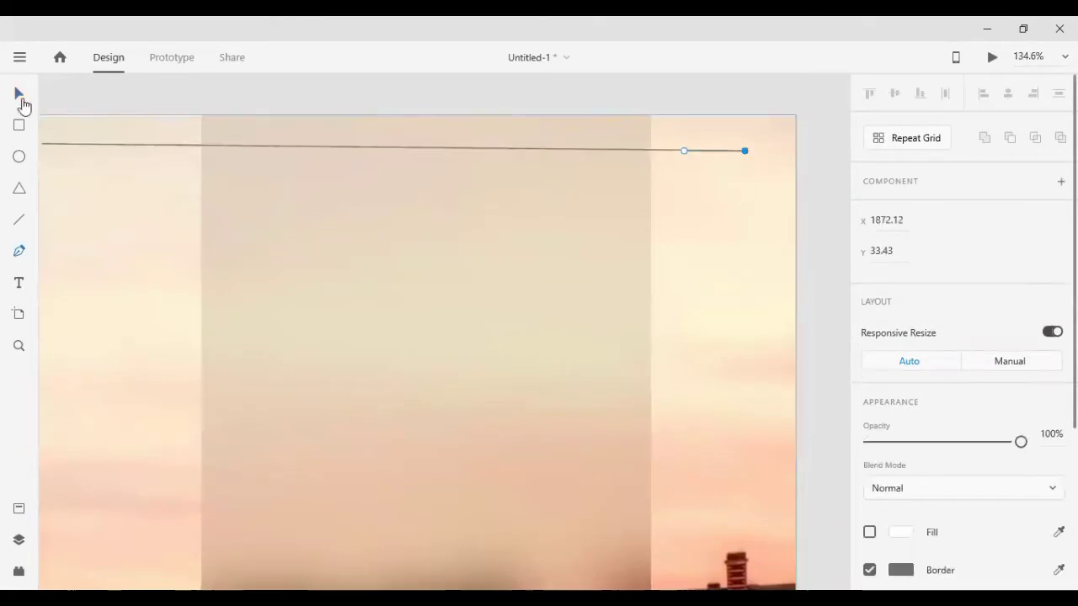
click(20, 96)
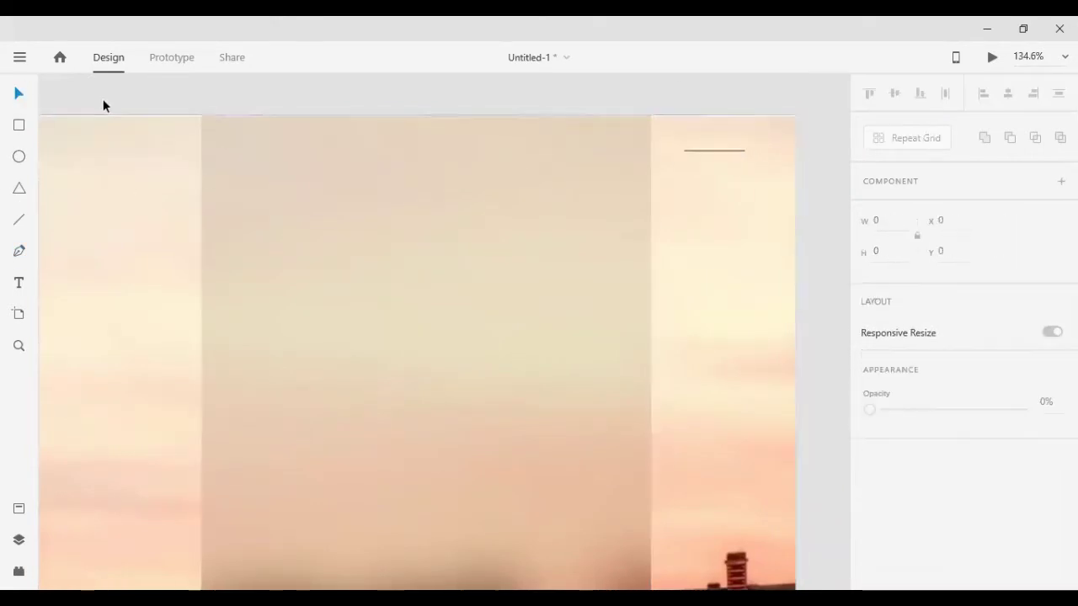
click(726, 149)
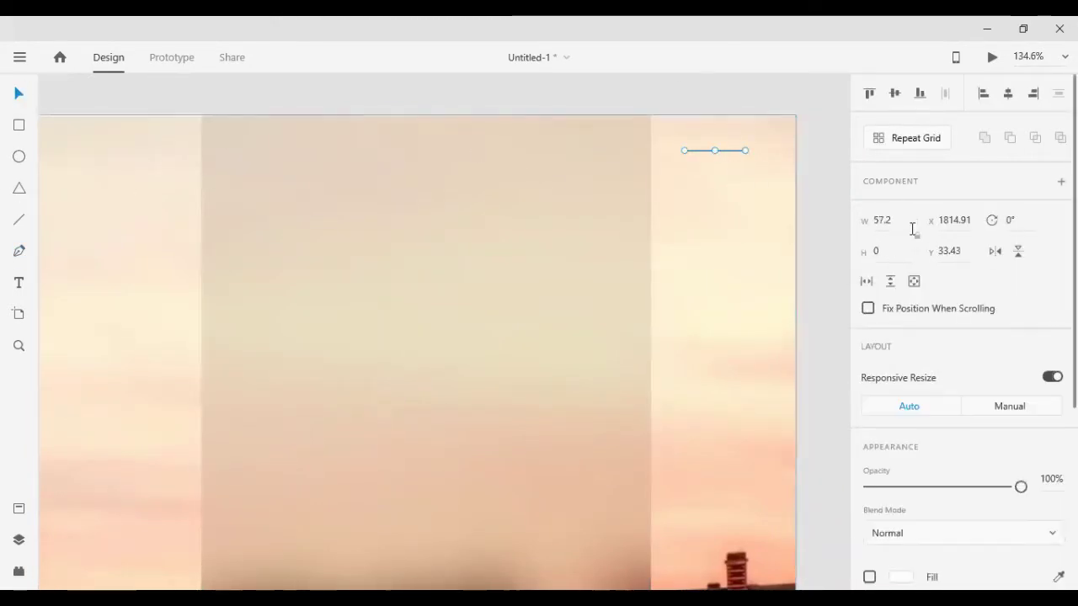
scroll(959, 379, down, 5)
click(897, 457)
drag(741, 421, 609, 469)
click(671, 120)
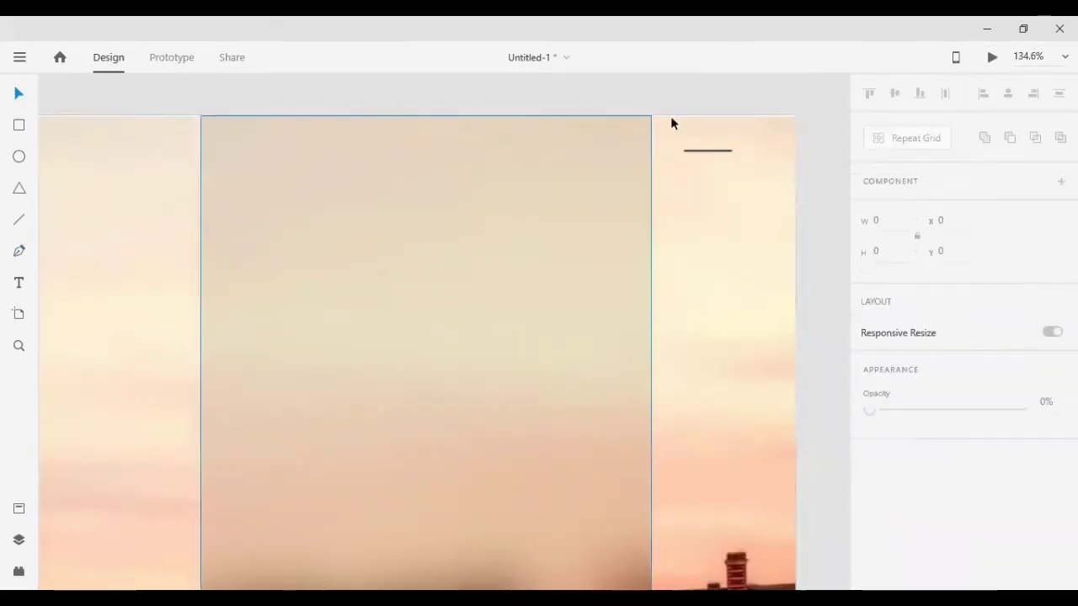
Adjust the line width, duplicate it into three lines and group them as a menu icon.
click(707, 150)
click(906, 219)
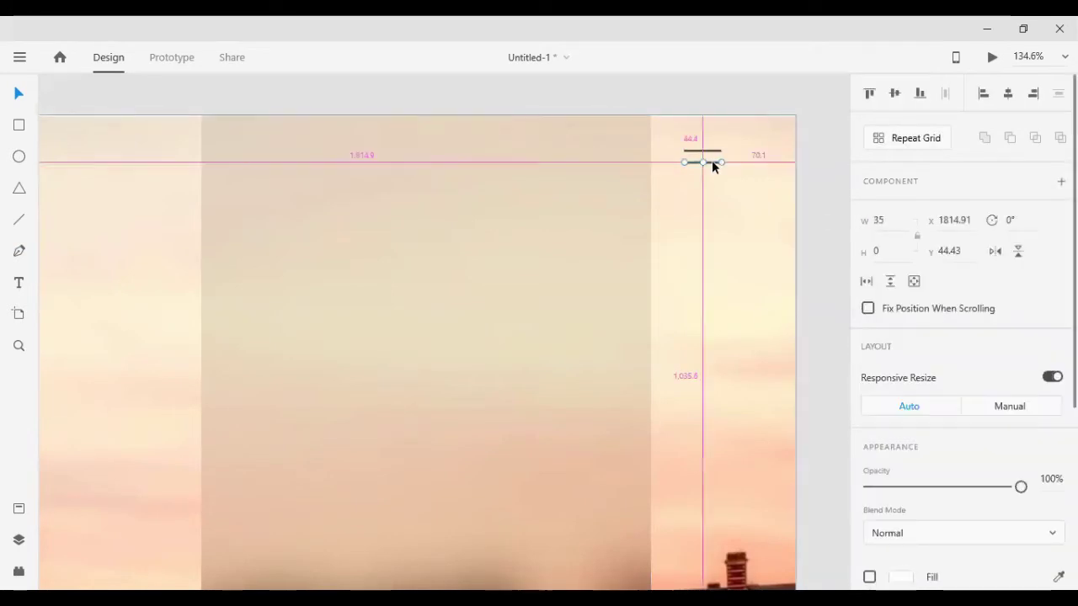
mouse_move(712, 162)
mouse_down()
mouse_move(712, 173)
mouse_move(828, 156)
mouse_up()
key(ctrl+g)
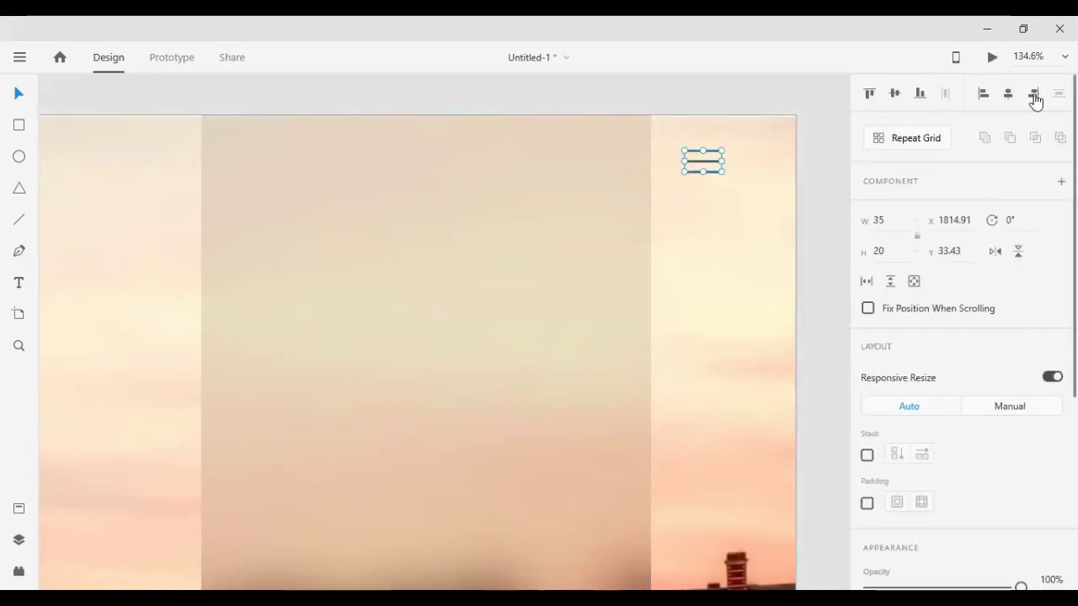
click(830, 138)
Save the design as eltourismo 2 in the Adobe XD Videos > El-toursimo Pages folder.
scroll(806, 209, down, 5)
scroll(782, 231, up, 3)
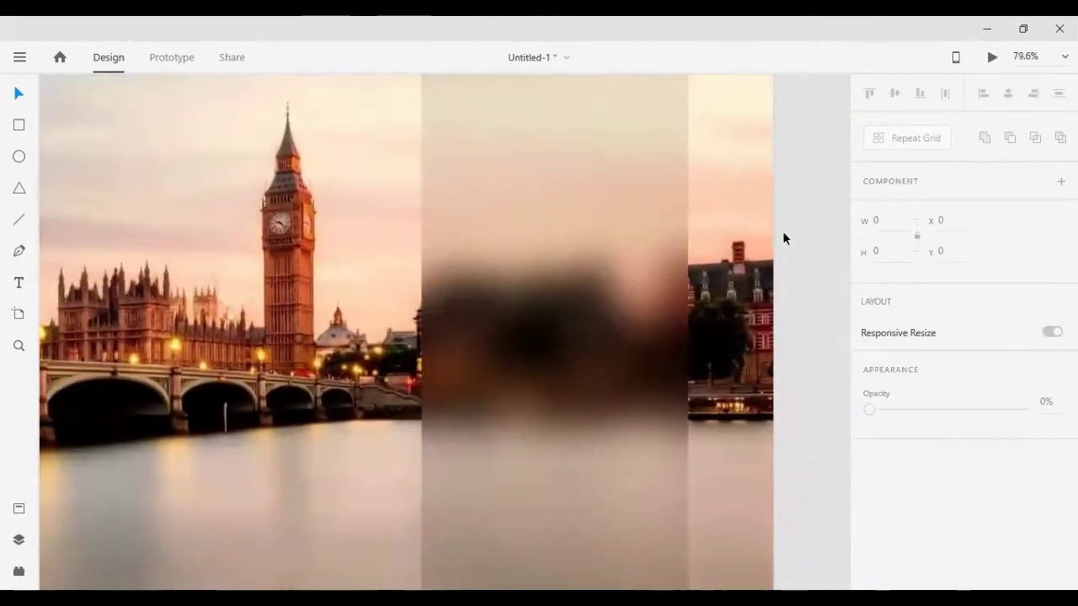
key(ctrl+s)
click(235, 56)
scroll(286, 294, down, 2)
double_click(308, 192)
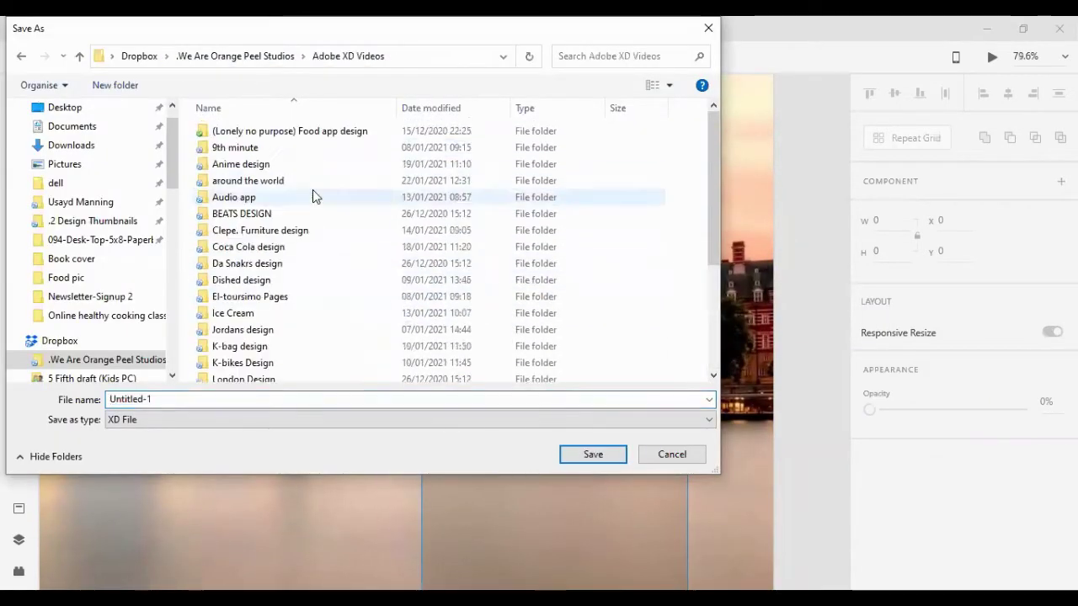
double_click(324, 289)
text(eltourismo 2)
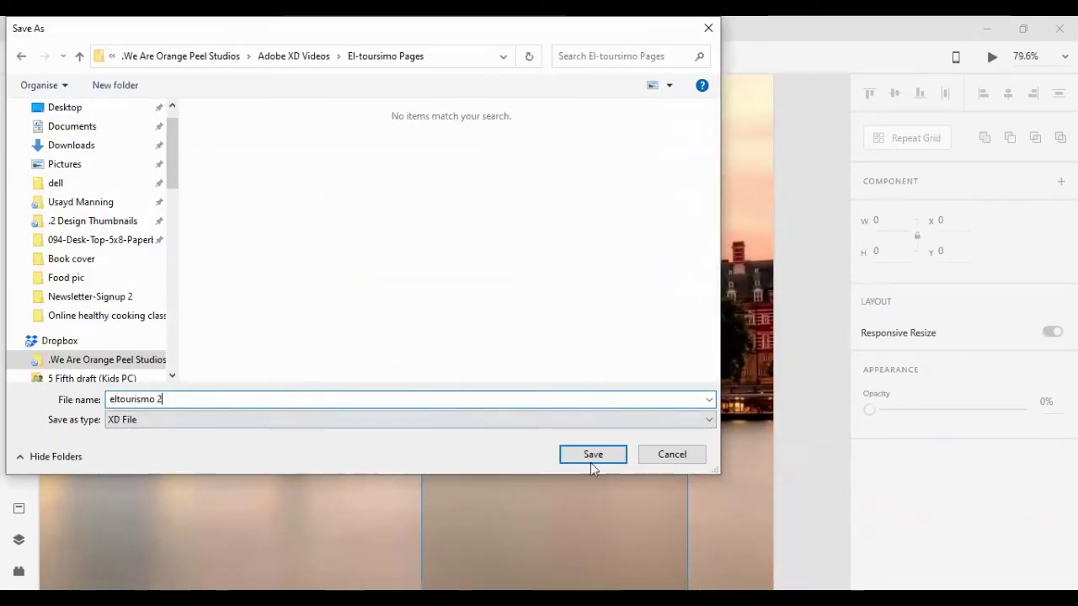
click(592, 455)
scroll(797, 168, up, 3)
scroll(783, 219, down, 2)
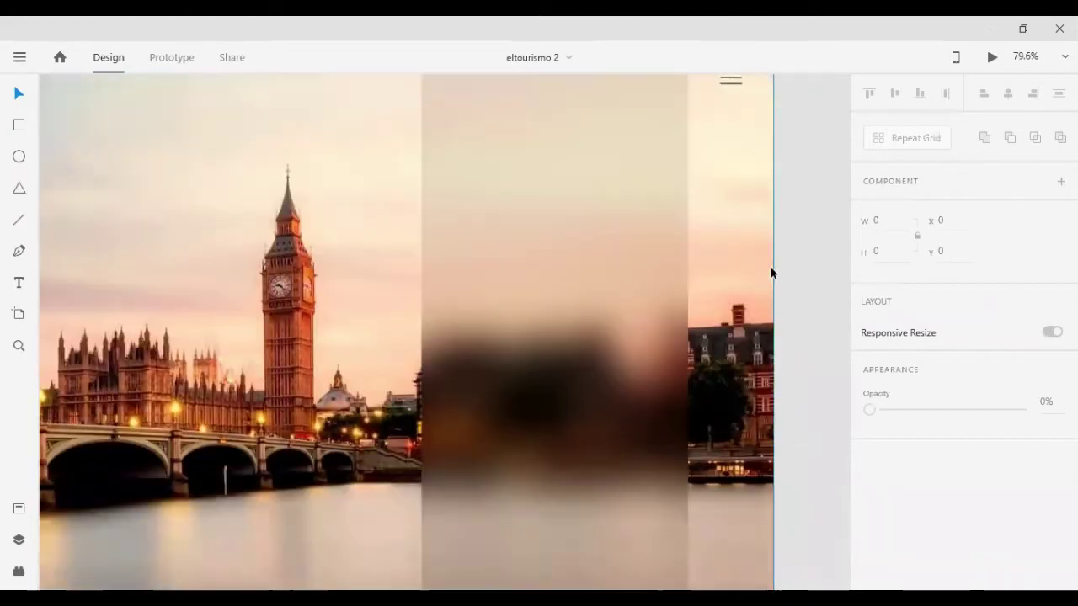
Add a white 'Travel' text at the artboard's top-left corner.
key(ctrl+0)
scroll(101, 207, up, 5)
key(t)
click(117, 236)
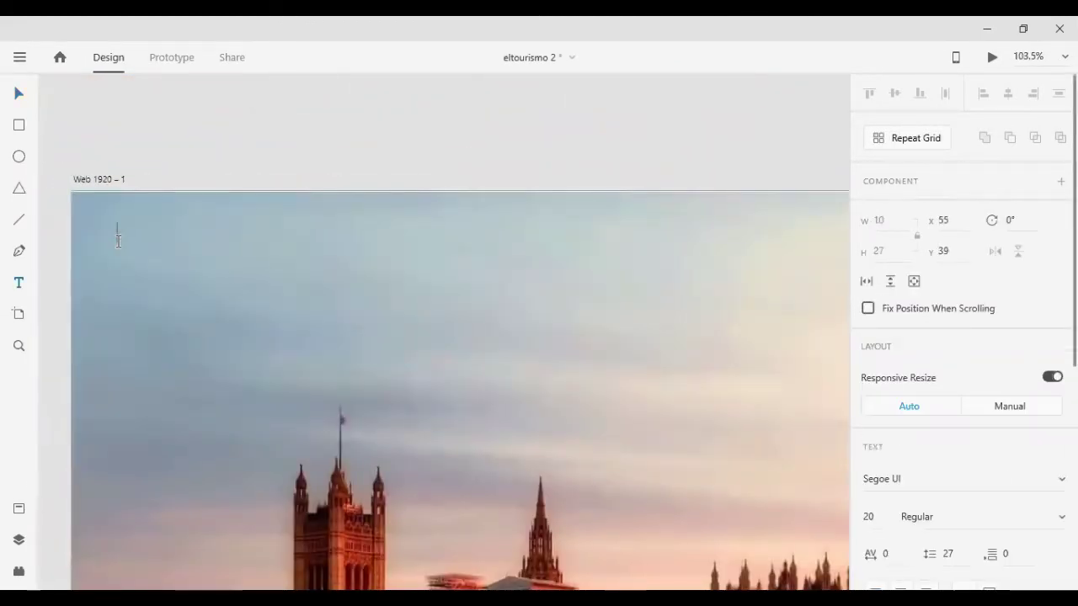
text(Travel)
key(Escape)
scroll(959, 379, down, 5)
click(897, 493)
drag(715, 396, 620, 337)
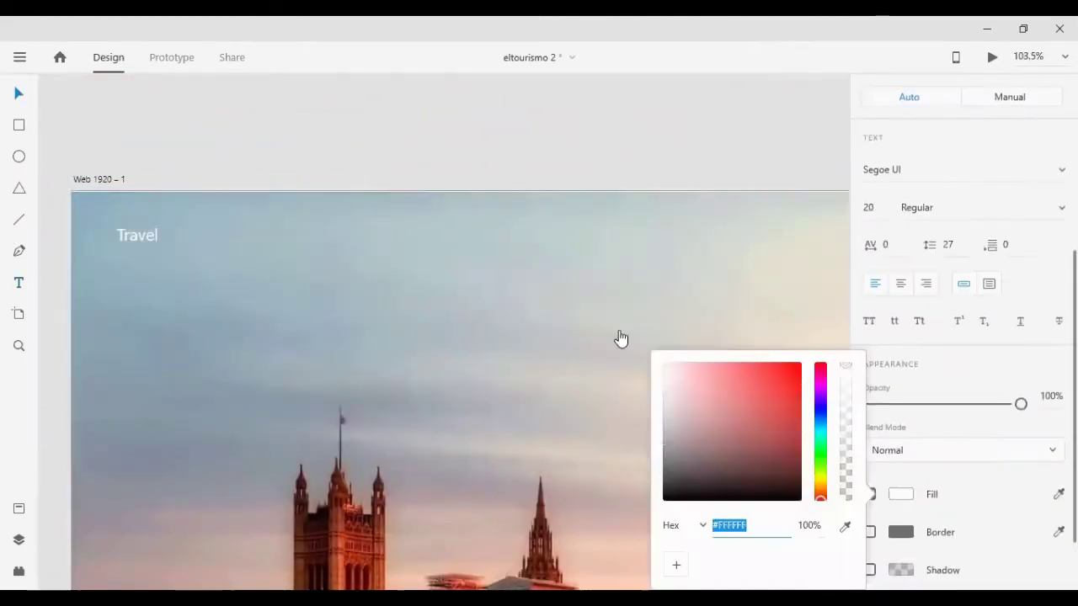
key(Escape)
Copy Travel toward the top centre and style the logo at size 25, Semibold Italic.
drag(134, 236, 476, 313)
text(25)
click(977, 516)
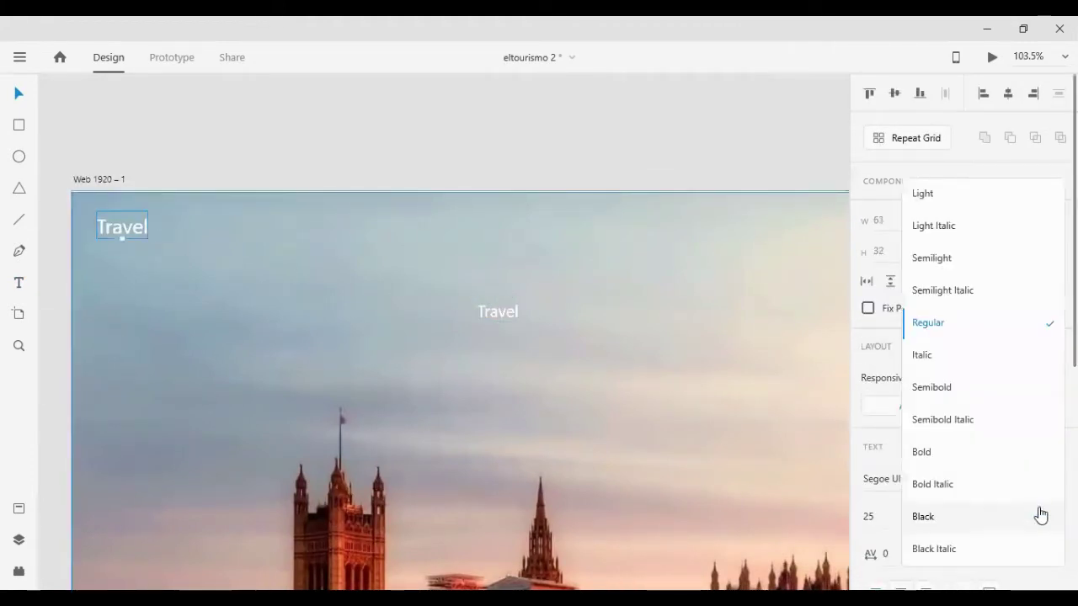
click(933, 385)
key(ctrl+z)
click(484, 266)
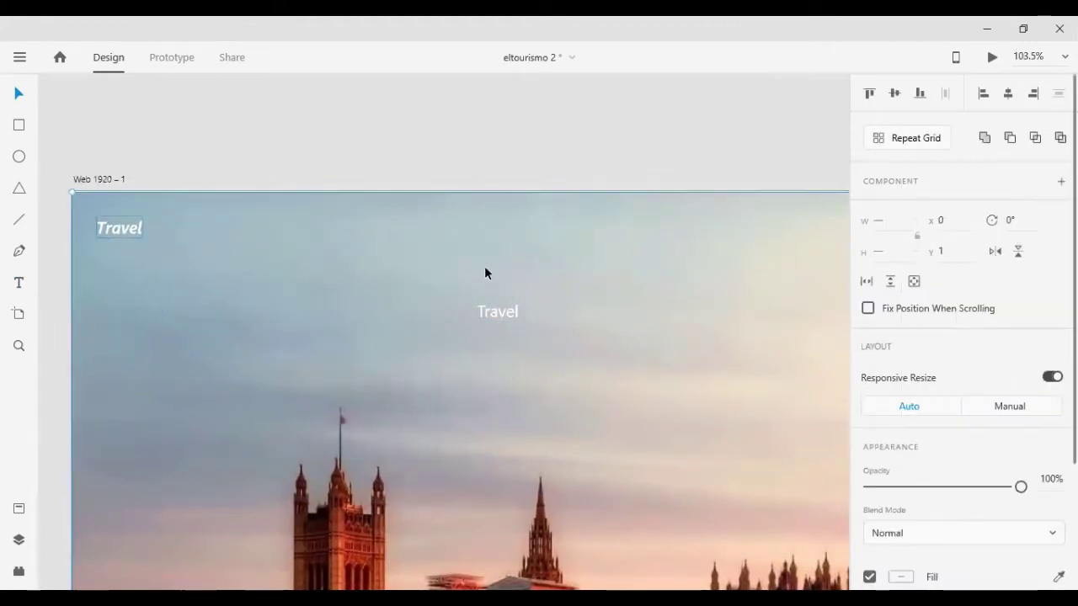
key(ctrl+z)
click(430, 126)
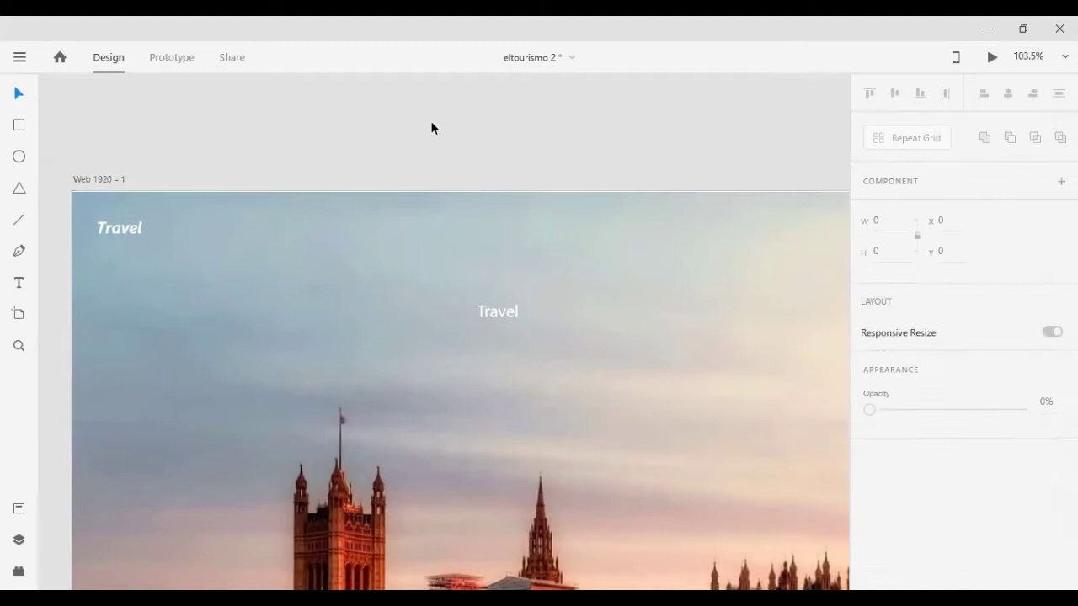
click(118, 236)
scroll(447, 253, down, 3)
text(Packa)
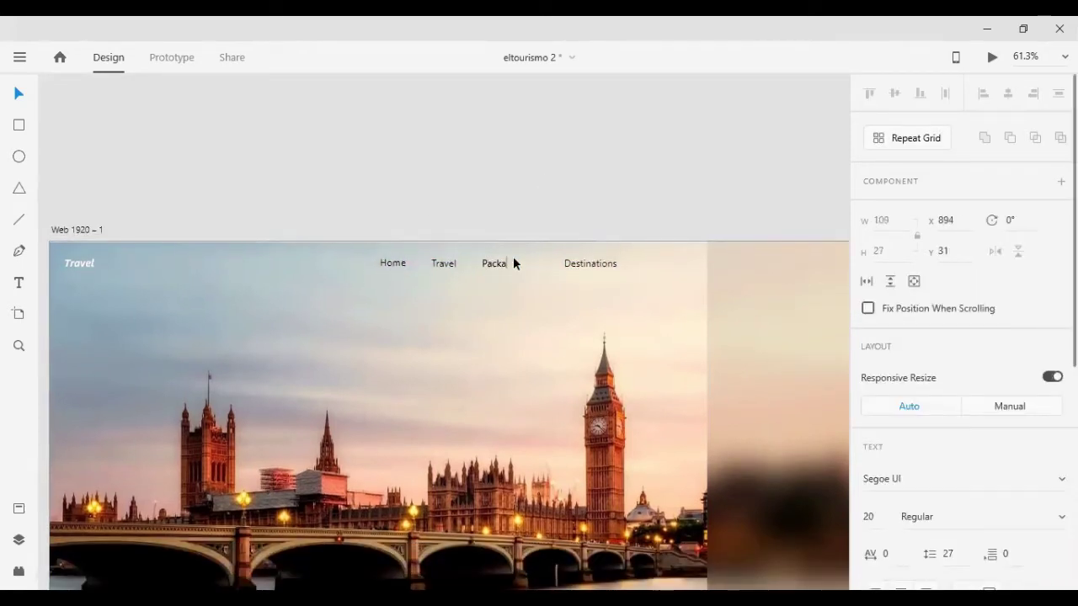
Finish the Packages label and move the navigation labels to the header's right.
text(ges)
key(Escape)
drag(649, 191, 375, 271)
drag(665, 288, 794, 276)
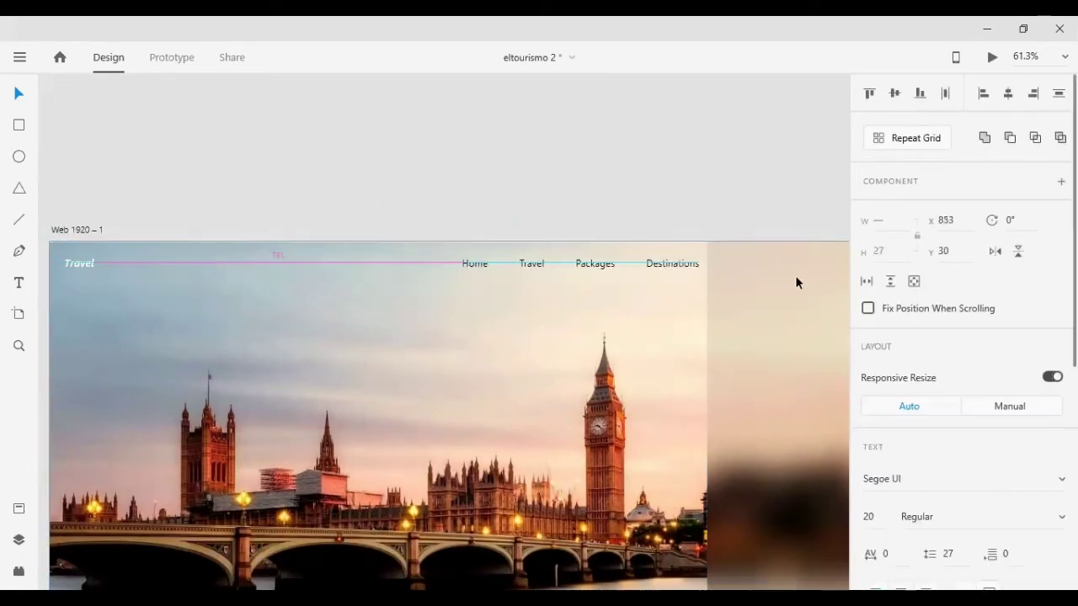
drag(436, 179, 556, 267)
key(shift+Right)
key(shift+Right)
key(shift+Right)
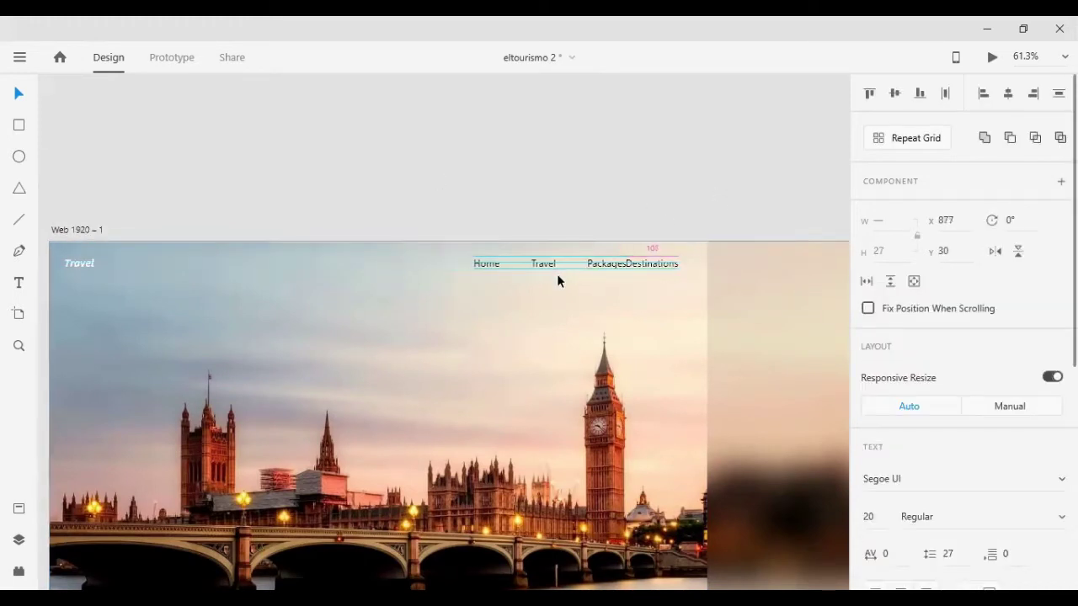
key(shift+Left)
key(shift+Left)
key(shift+Left)
key(shift+Left)
key(shift+Left)
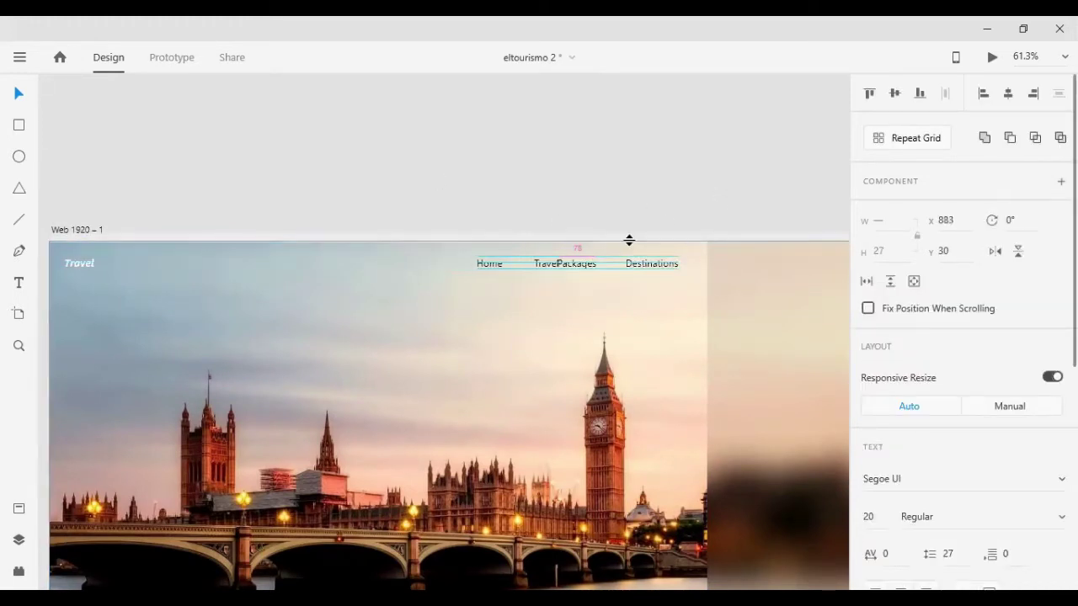
key(Left)
key(Left)
key(Left)
Edit the Destinations label and nudge all four navigation labels left.
drag(440, 180, 668, 294)
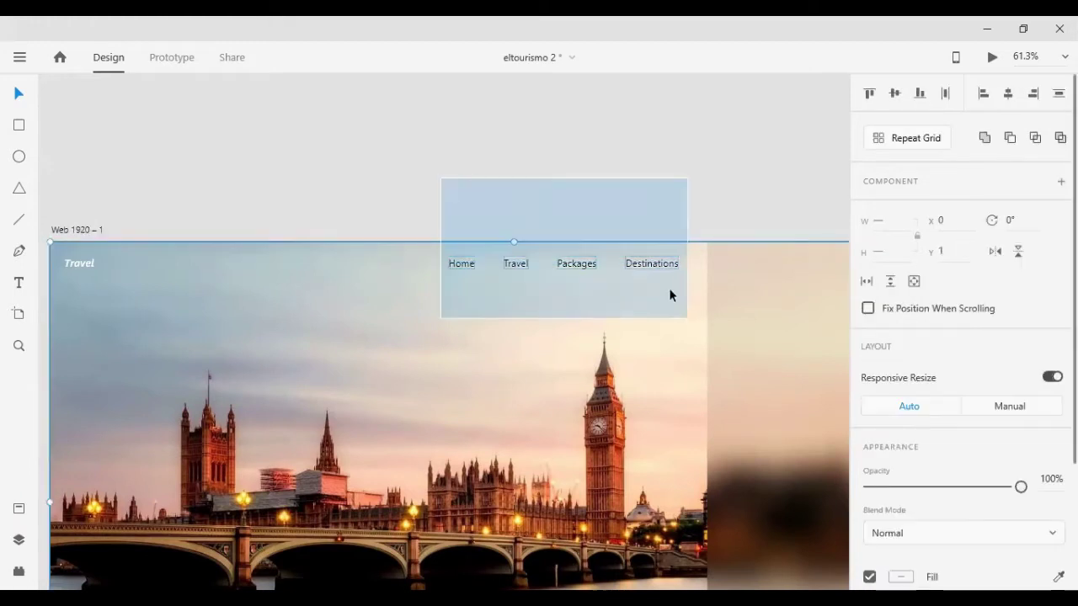
double_click(648, 262)
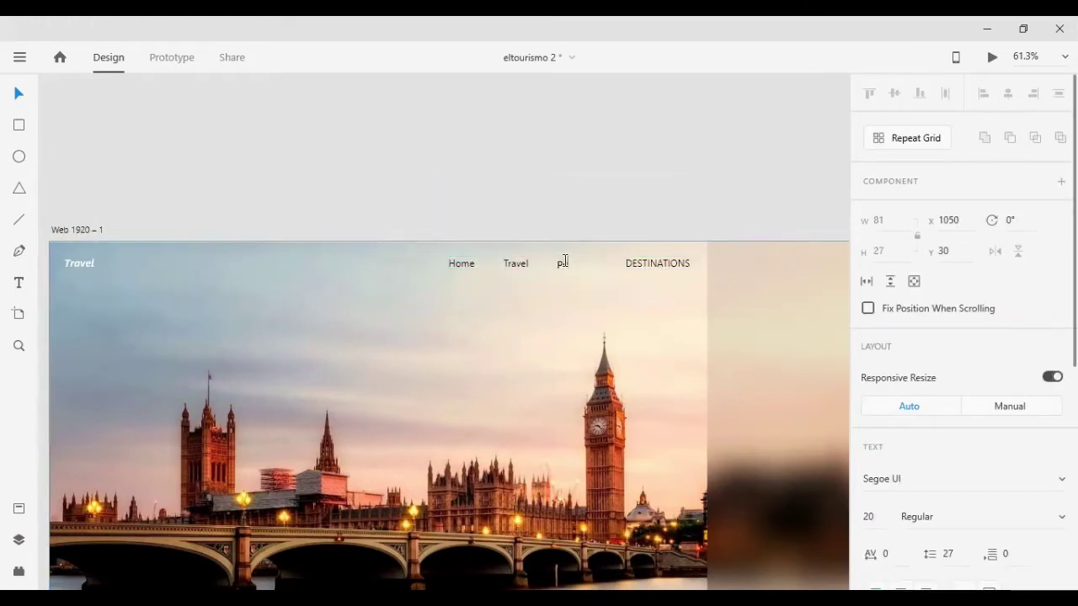
click(457, 260)
text(HOME)
key(Escape)
key(shift+Right)
key(shift+Left)
key(shift+Left)
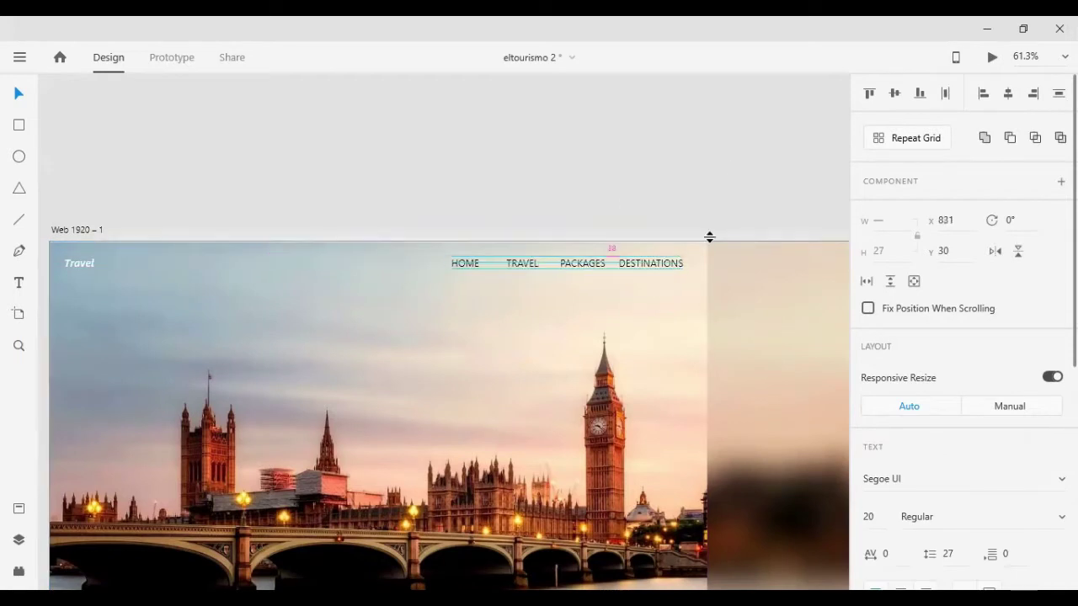
key(shift+Left)
click(509, 263)
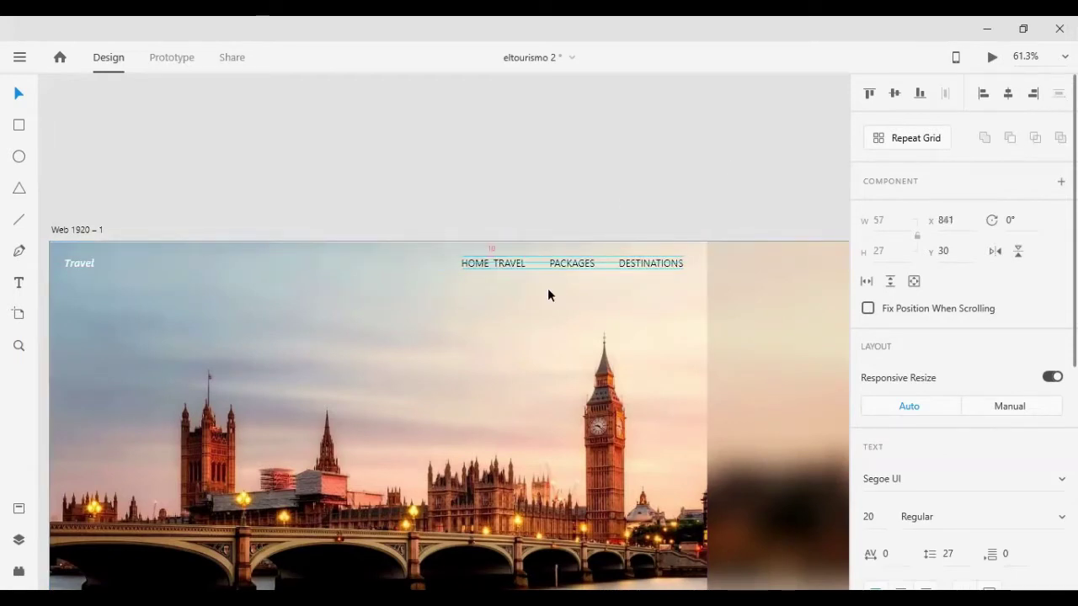
key(Escape)
key(shift+Left)
key(shift+Left)
Make the navigation labels semibold and tighten spacing between HOME, TRAVEL, PACKAGES and DESTINATIONS.
scroll(956, 492, down, 3)
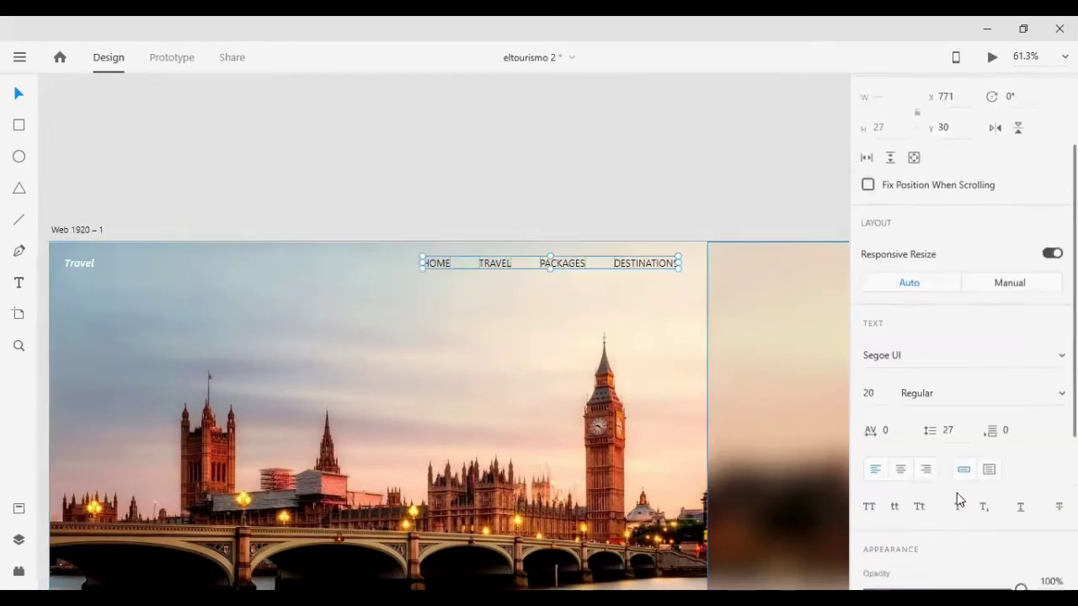
scroll(956, 492, down, 1)
click(954, 361)
text(17)
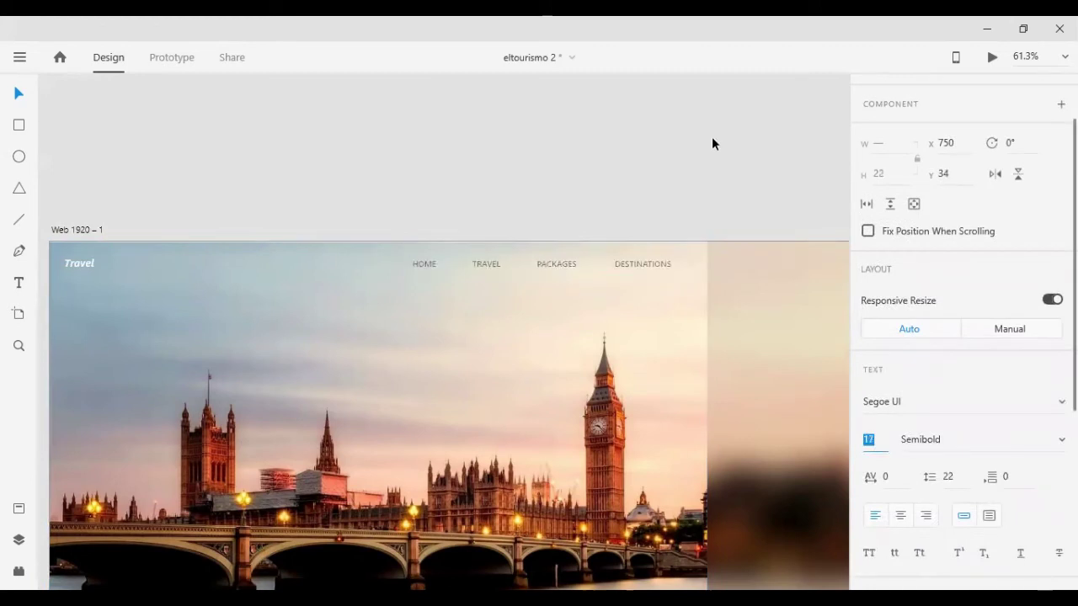
click(562, 306)
click(560, 286)
drag(560, 283, 583, 286)
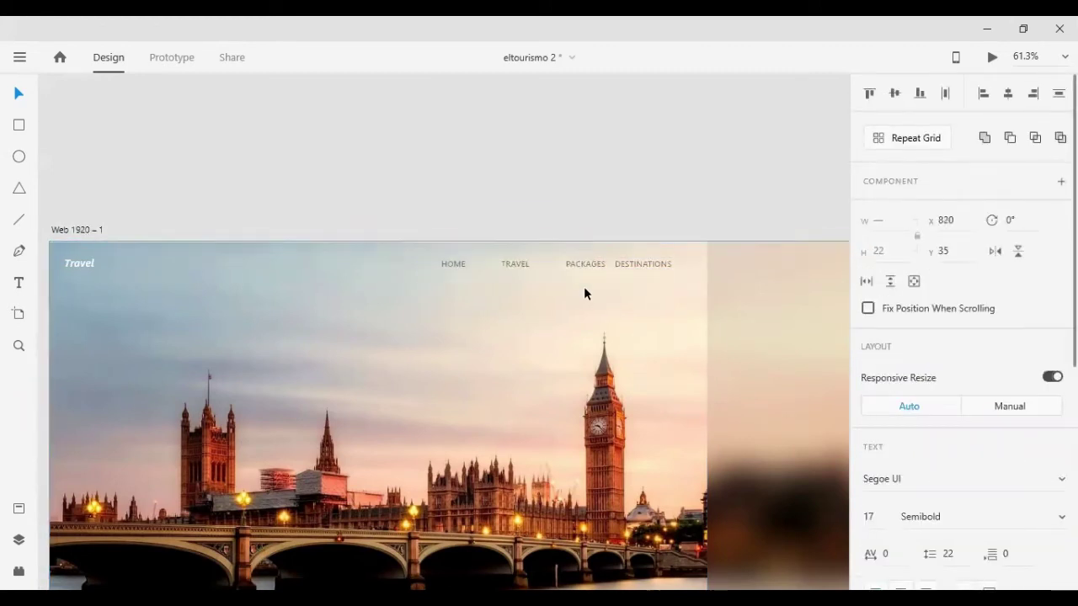
double_click(445, 261)
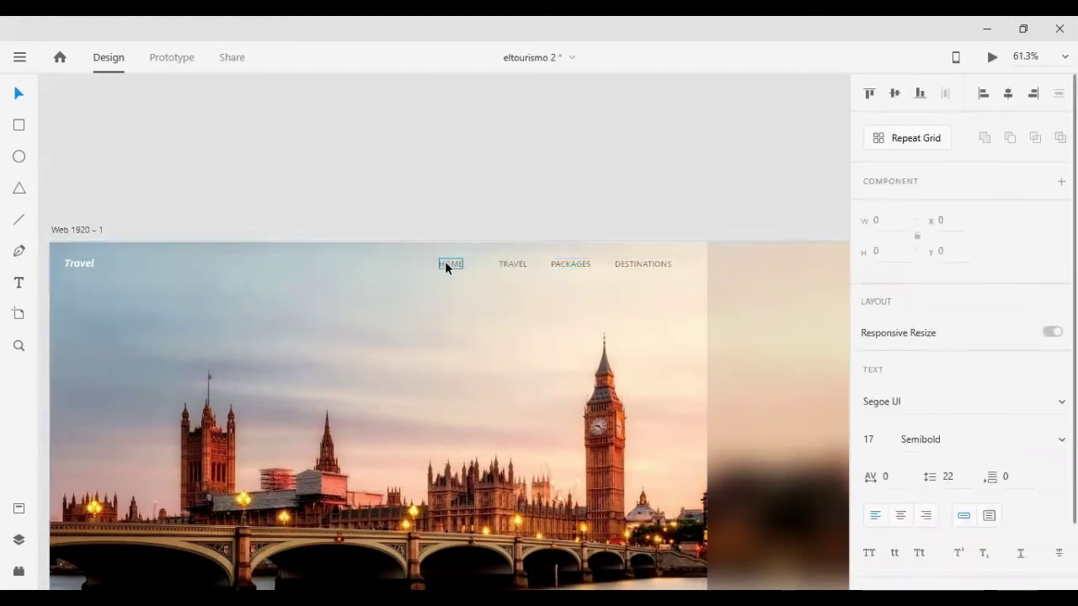
mouse_move(444, 261)
mouse_down()
mouse_move(505, 353)
mouse_move(560, 291)
mouse_up()
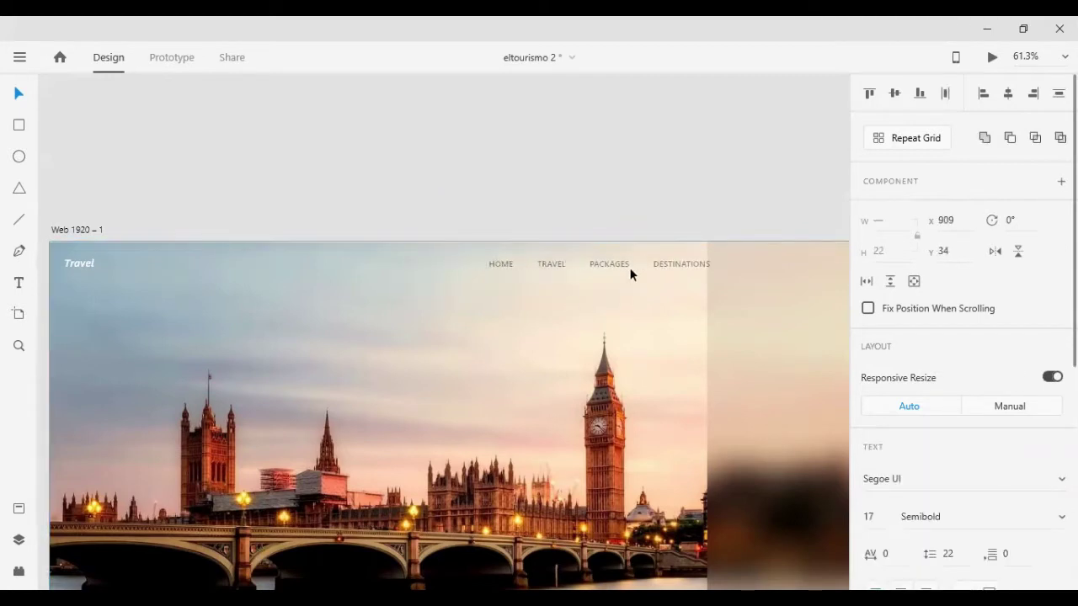
Align the Travel logo and navigation links along one middle line.
click(68, 252)
click(260, 173)
click(67, 253)
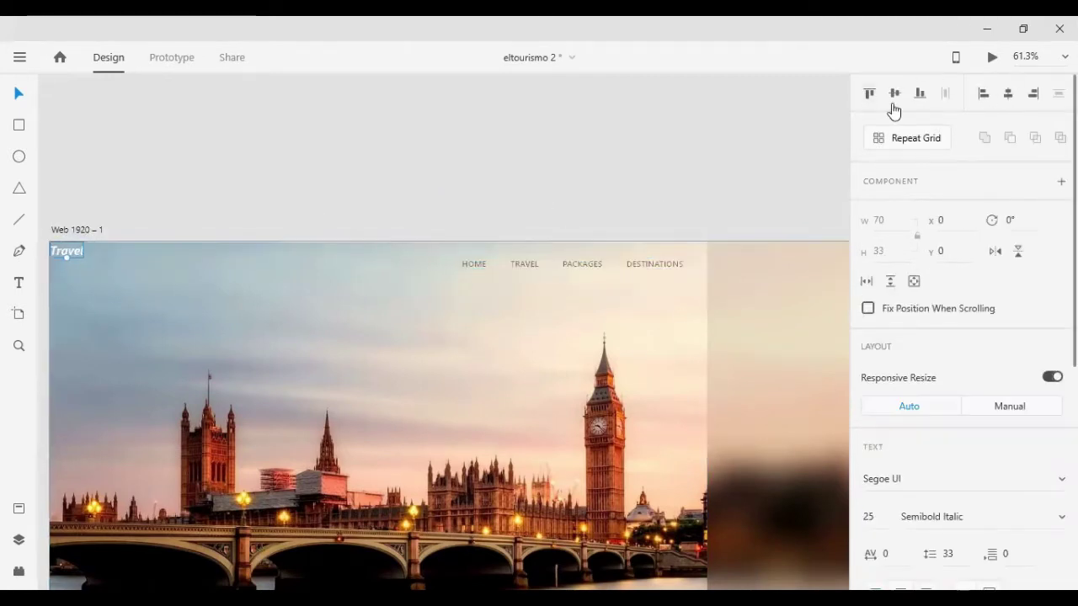
key(ctrl+z)
click(465, 172)
click(91, 265)
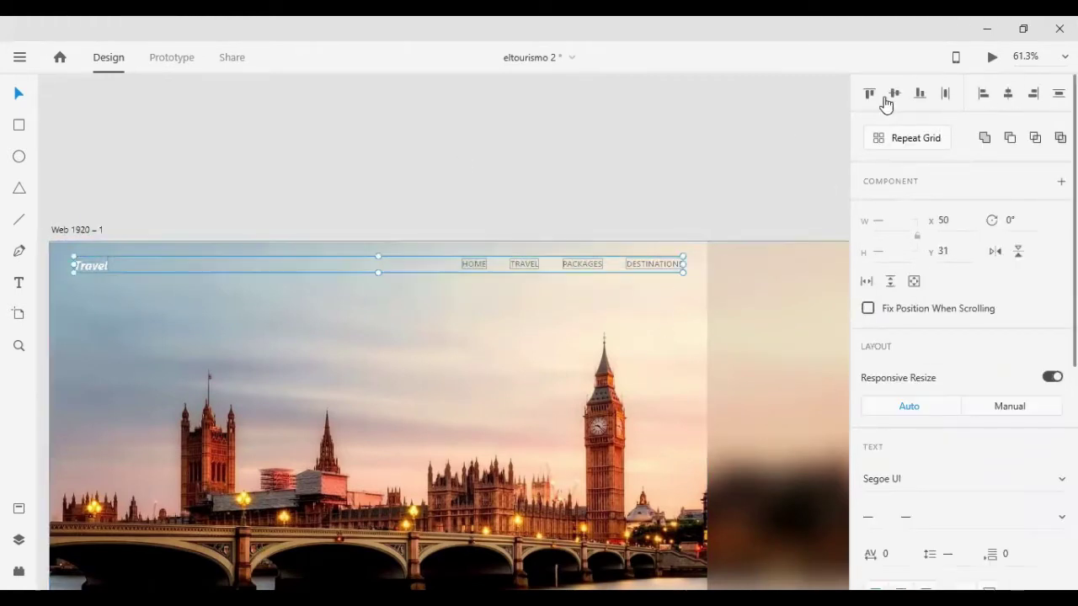
click(894, 93)
click(432, 165)
scroll(663, 160, down, 5)
Copy the Travel text as 'WHAT IS IT ABOUT LONDON?' in Bold Italic 90 on the photo's left.
scroll(814, 251, up, 3)
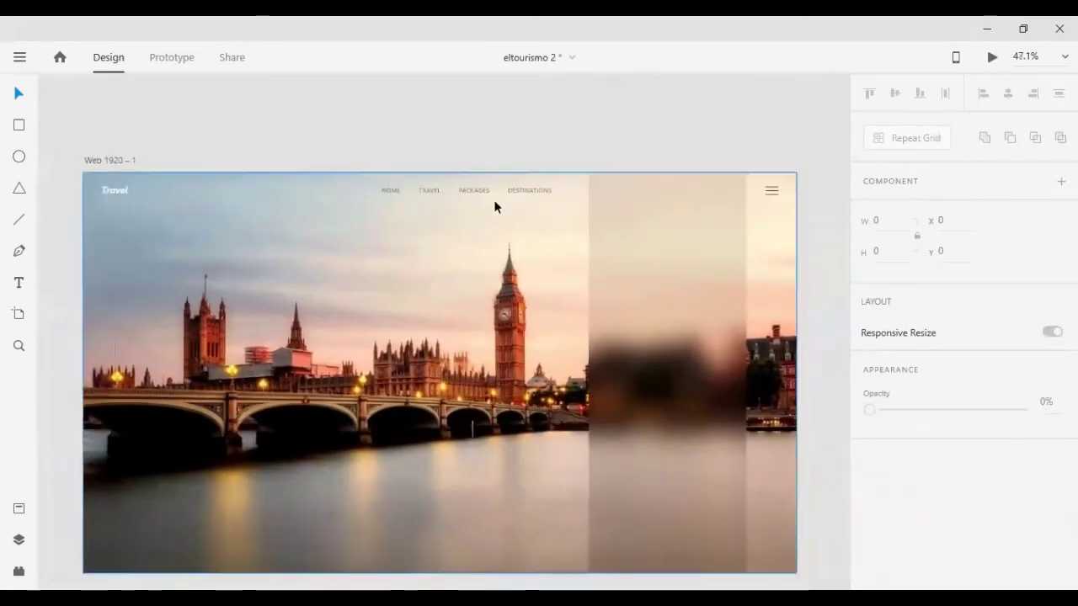
mouse_move(494, 199)
mouse_down()
mouse_move(651, 242)
mouse_move(687, 202)
mouse_move(154, 329)
mouse_move(184, 420)
mouse_move(295, 396)
mouse_up()
text(AT IS IT ABOUT LONDON?)
key(Escape)
click(968, 516)
text(Bold Italic)
double_click(868, 516)
text(90)
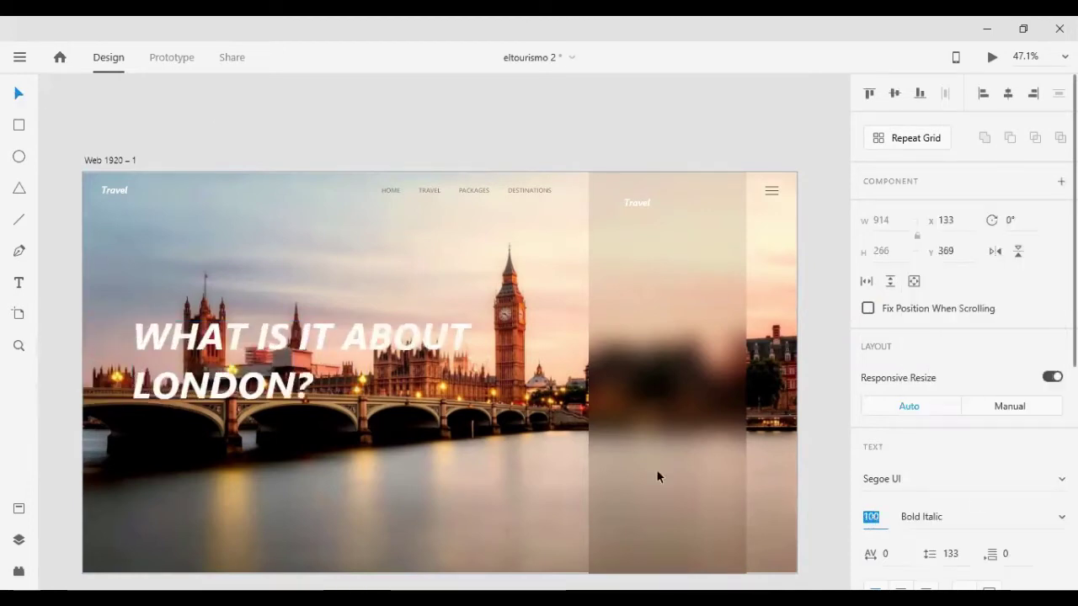
drag(204, 387, 181, 400)
key(Escape)
scroll(438, 336, down, 1)
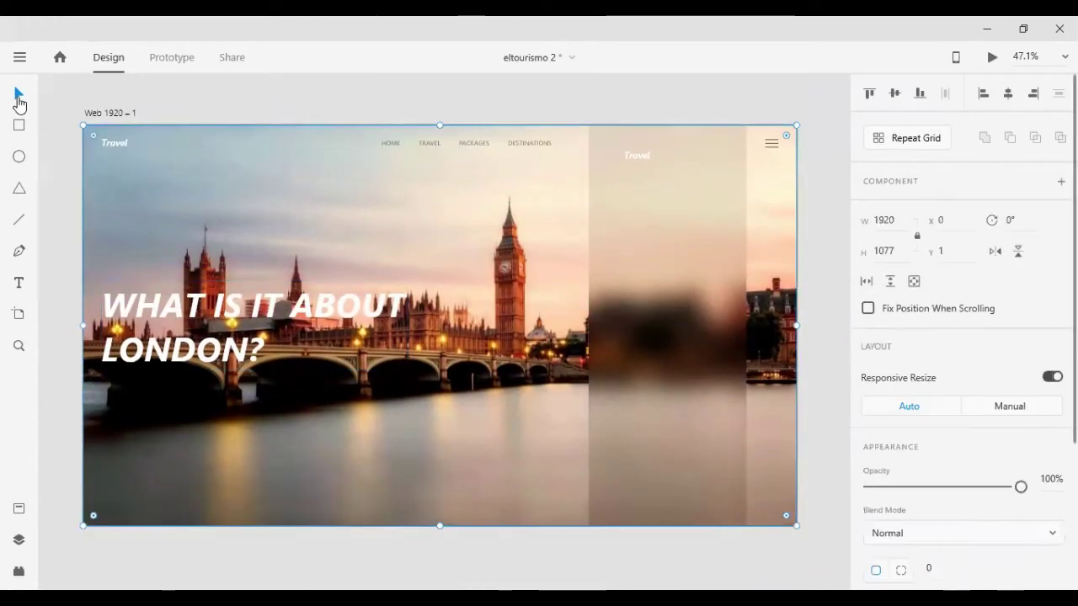
Draw a full-artboard rectangle with background blur amount 0 and brightness -15.
drag(91, 126, 796, 525)
scroll(969, 336, down, 5)
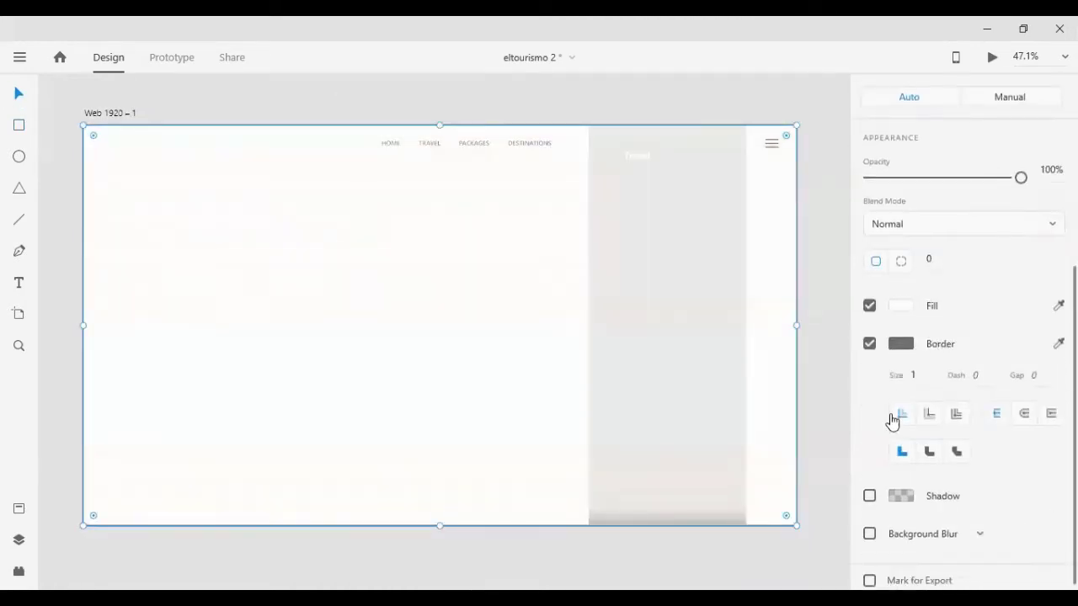
click(869, 523)
scroll(968, 421, down, 2)
click(1044, 516)
text(-35)
click(1044, 478)
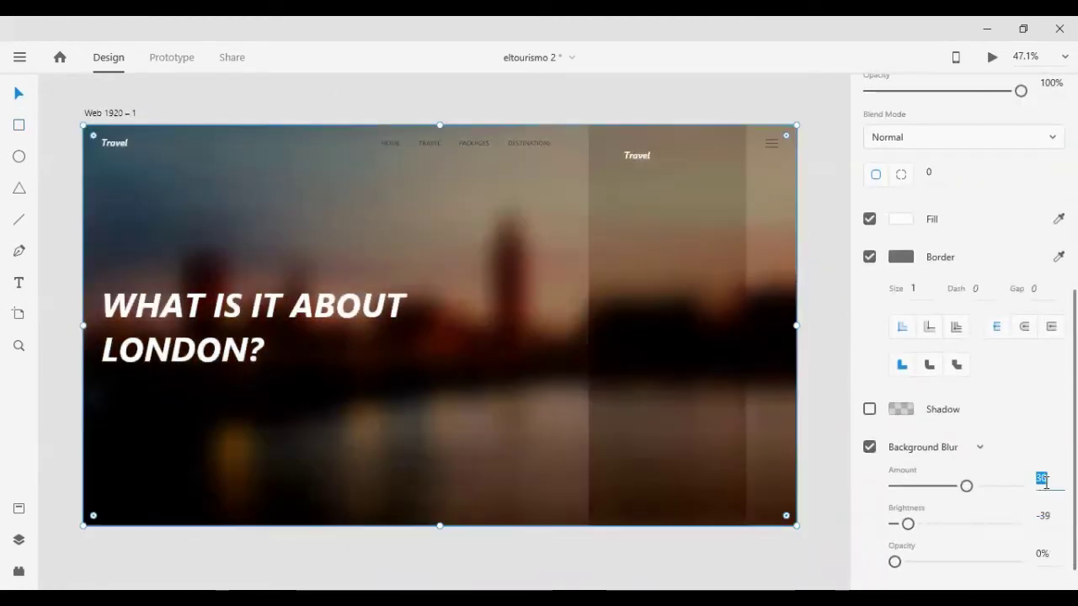
text(0)
click(1044, 515)
text(-15)
key(Return)
Set the blur opacity to 10% and remove the overlay's fill and border.
click(1043, 553)
text(10)
key(Return)
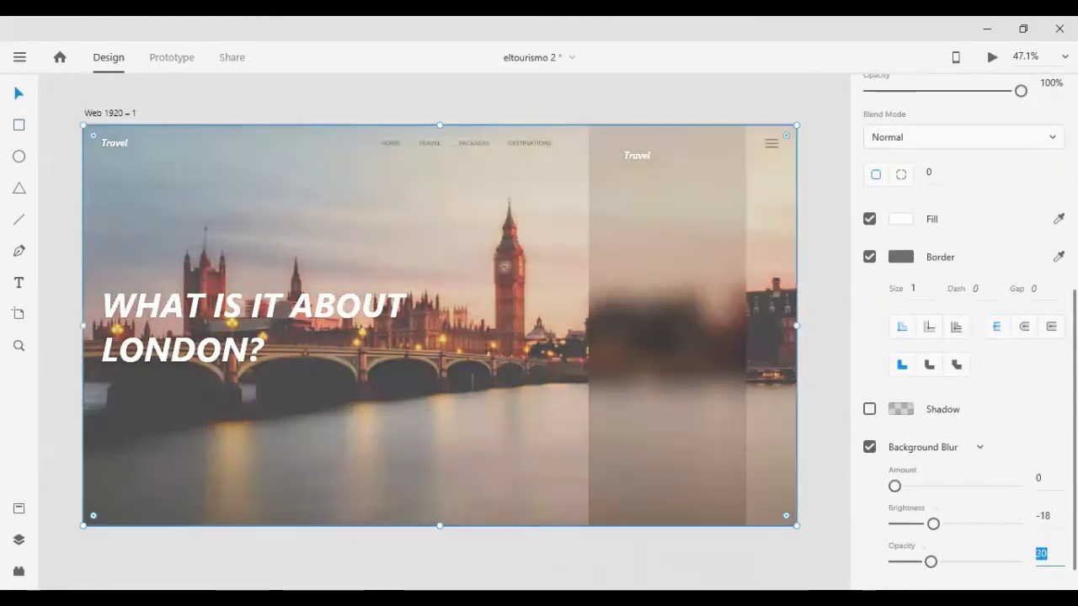
scroll(926, 295, up, 2)
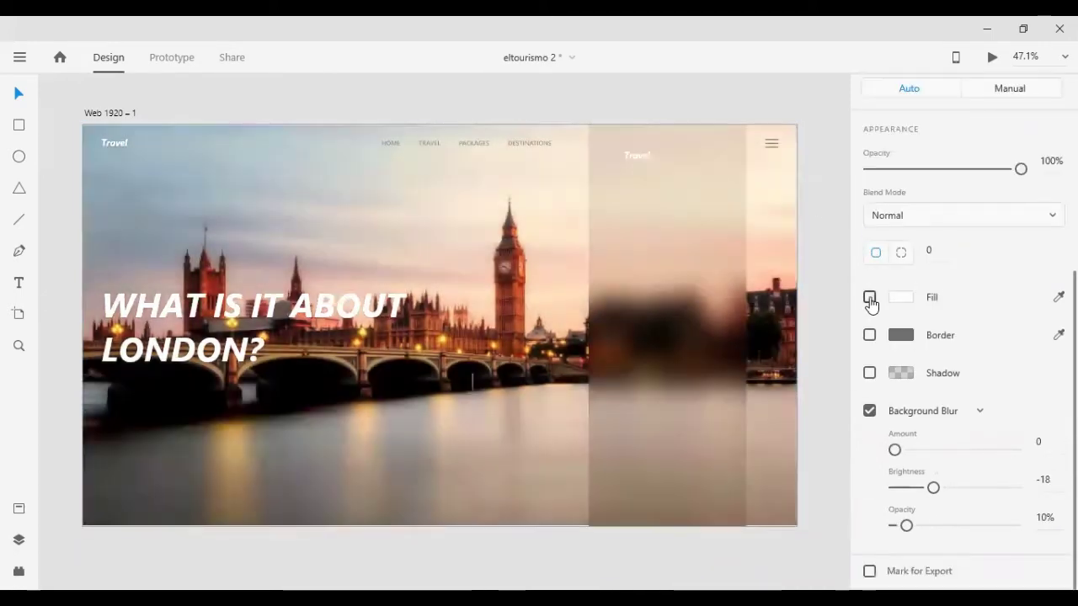
click(900, 296)
click(799, 203)
drag(819, 200, 820, 233)
click(779, 147)
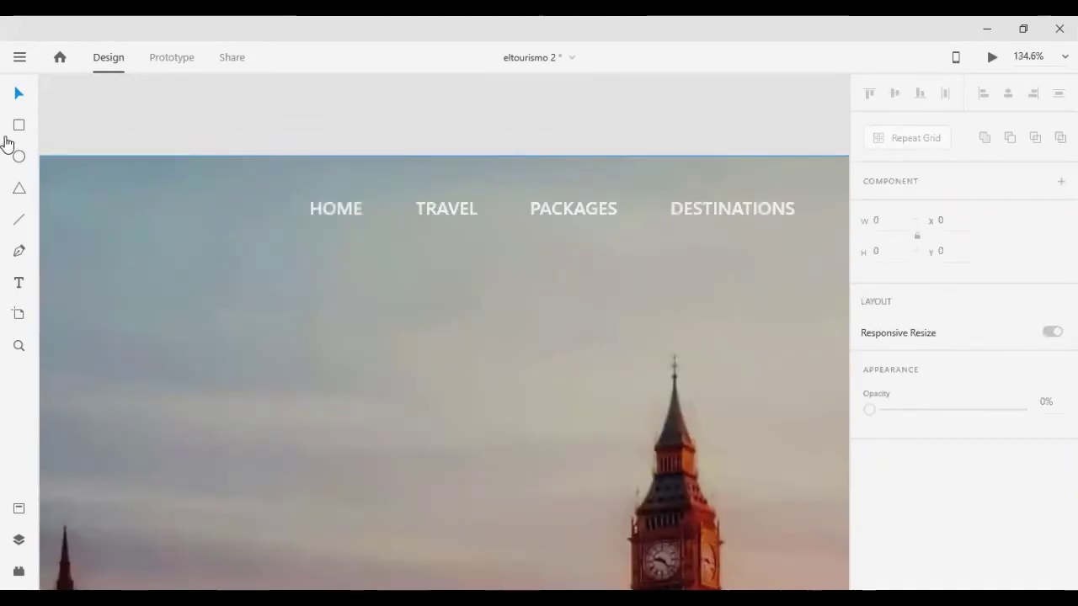
Draw a short white bar above HOME and paste the London paragraph at 20 Regular, wrapped to three lines.
click(18, 124)
drag(310, 156, 361, 163)
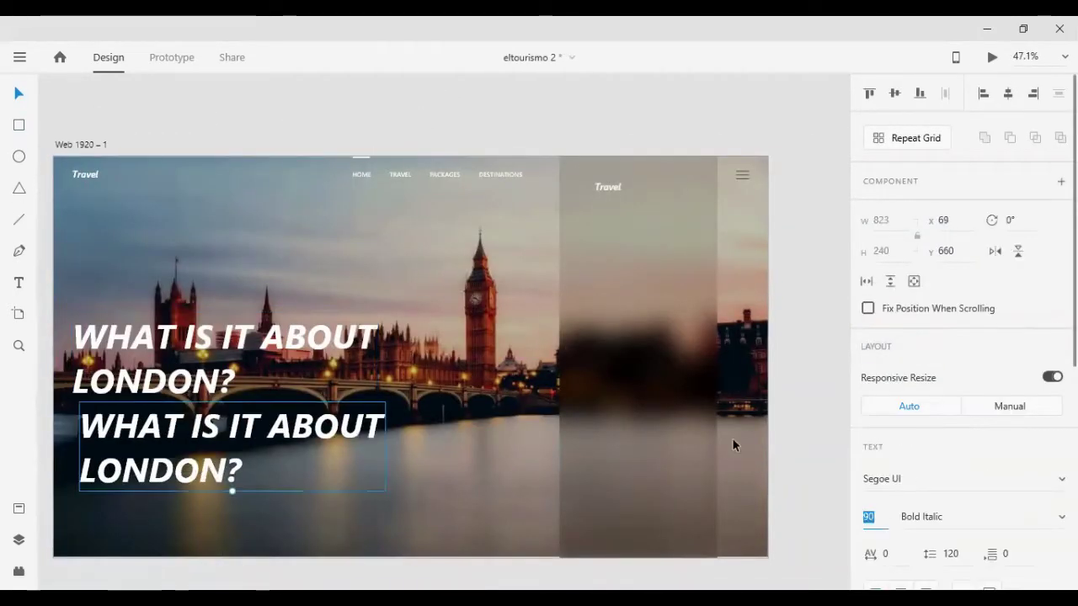
text(20)
key(Return)
key(ctrl+v)
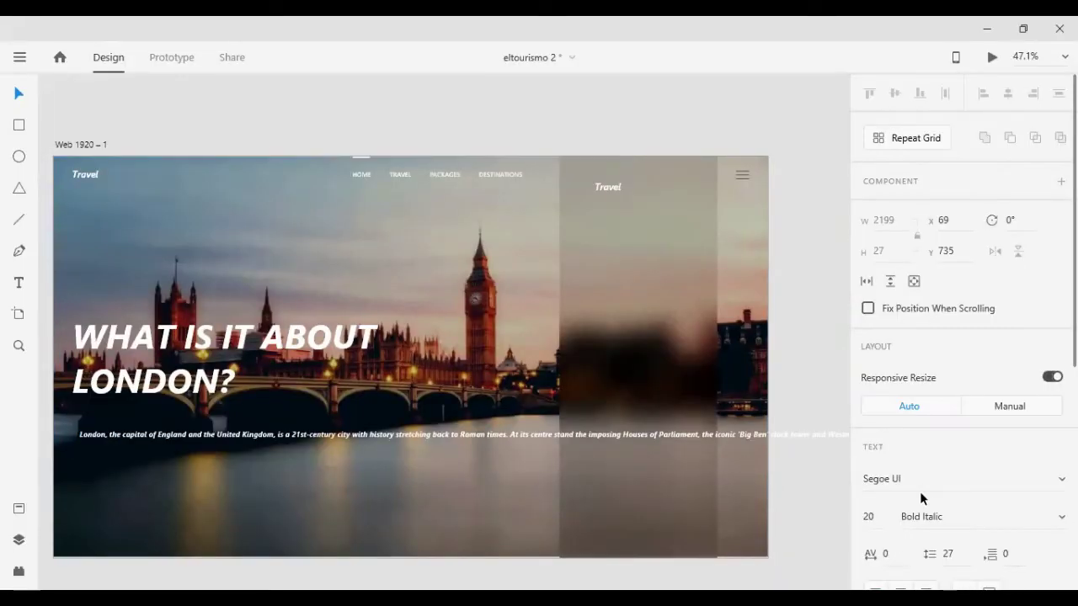
text(Regular)
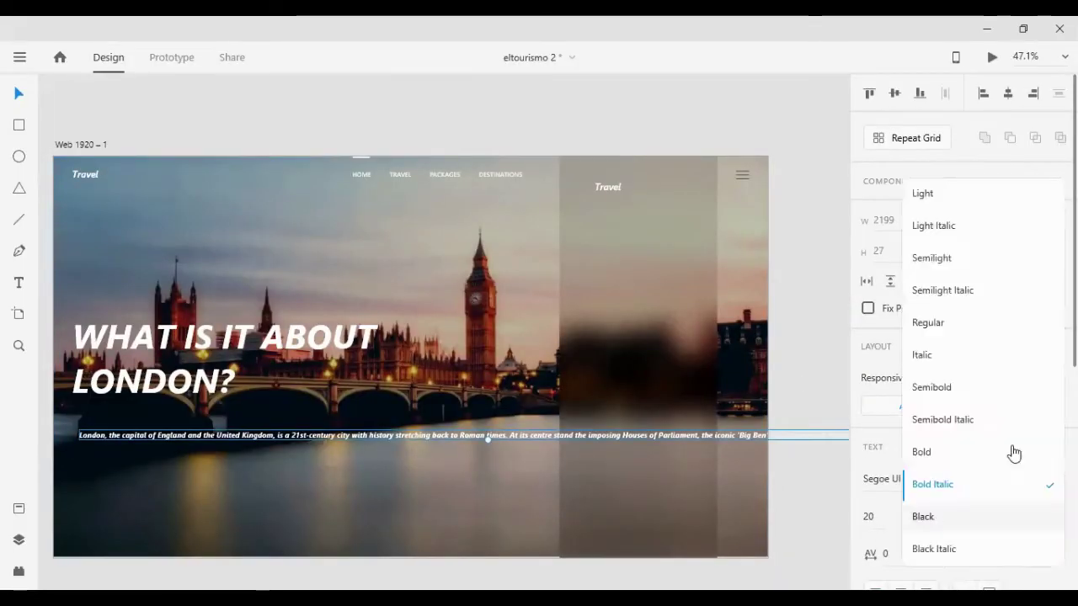
key(Return)
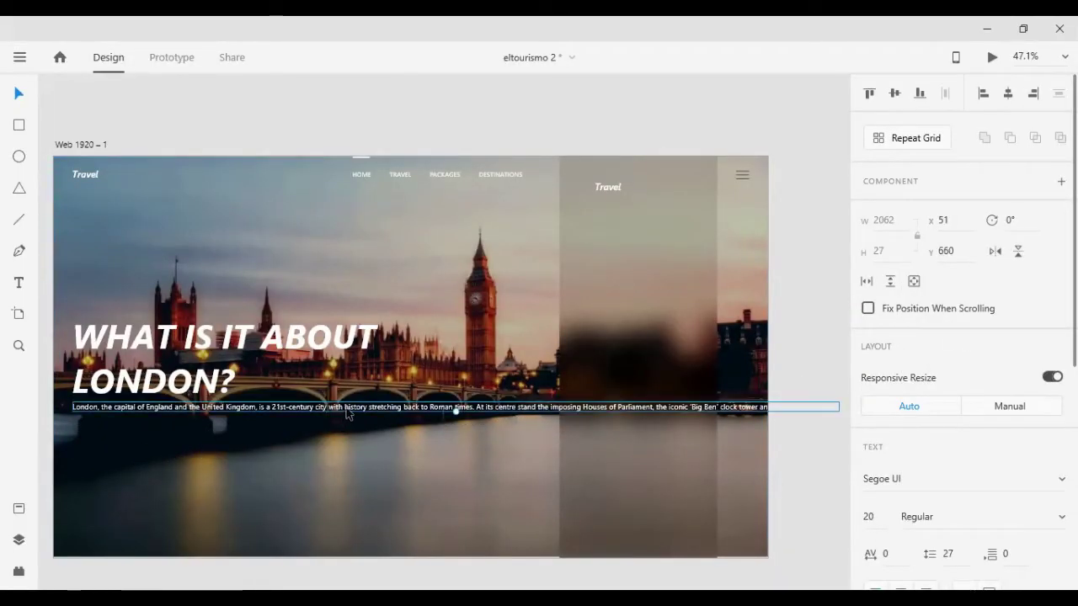
drag(840, 399, 344, 416)
Change the headline to upright Bold and check the paragraph's text settings.
click(219, 337)
click(921, 120)
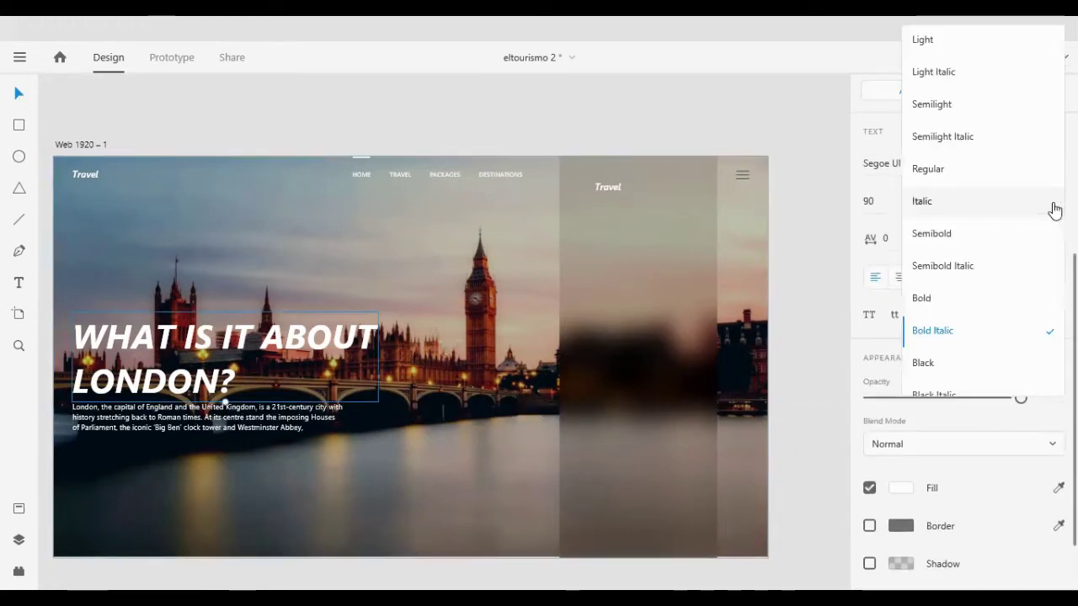
click(926, 295)
scroll(187, 406, down, 1)
click(187, 406)
key(Escape)
scroll(303, 442, down, 1)
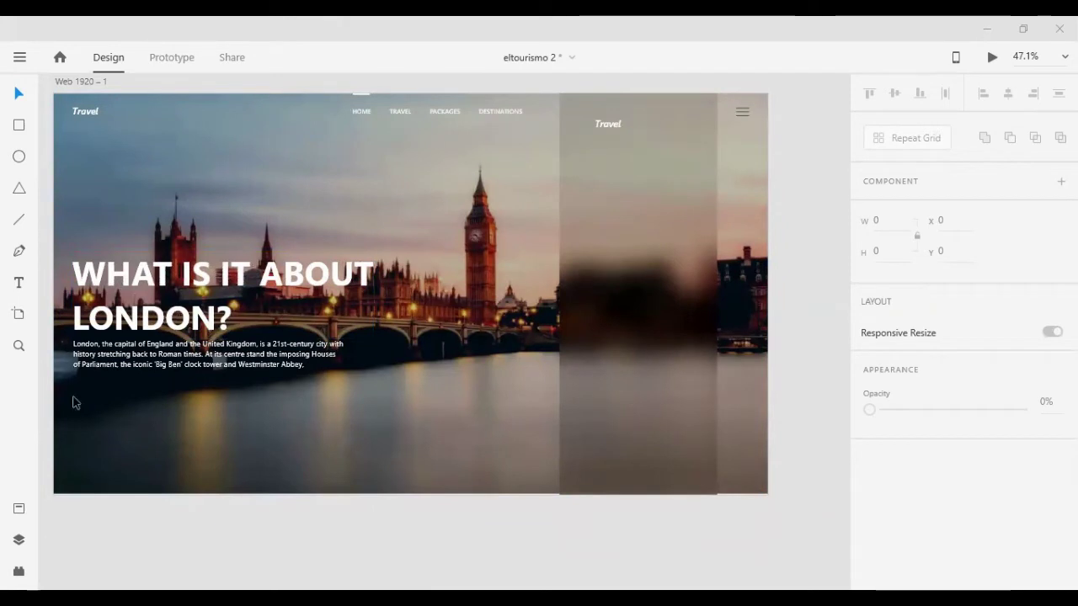
Draw a button rectangle below the paragraph with no fill and a #FFFFFF border.
mouse_move(73, 381)
mouse_down()
mouse_move(160, 416)
mouse_move(129, 418)
mouse_up()
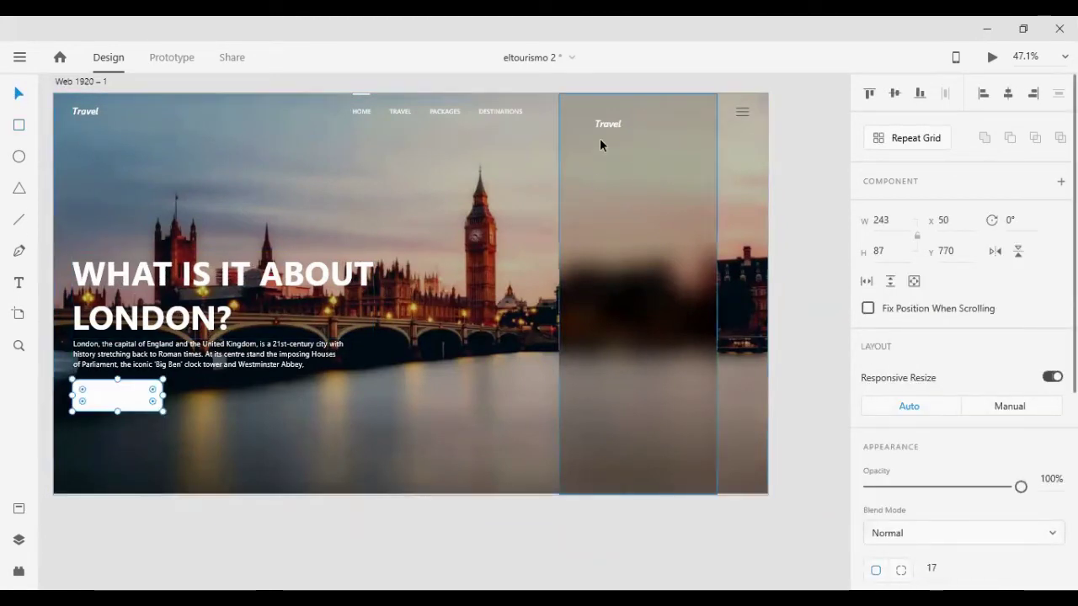
drag(599, 138, 208, 452)
click(118, 396)
scroll(959, 421, down, 3)
click(869, 383)
click(901, 420)
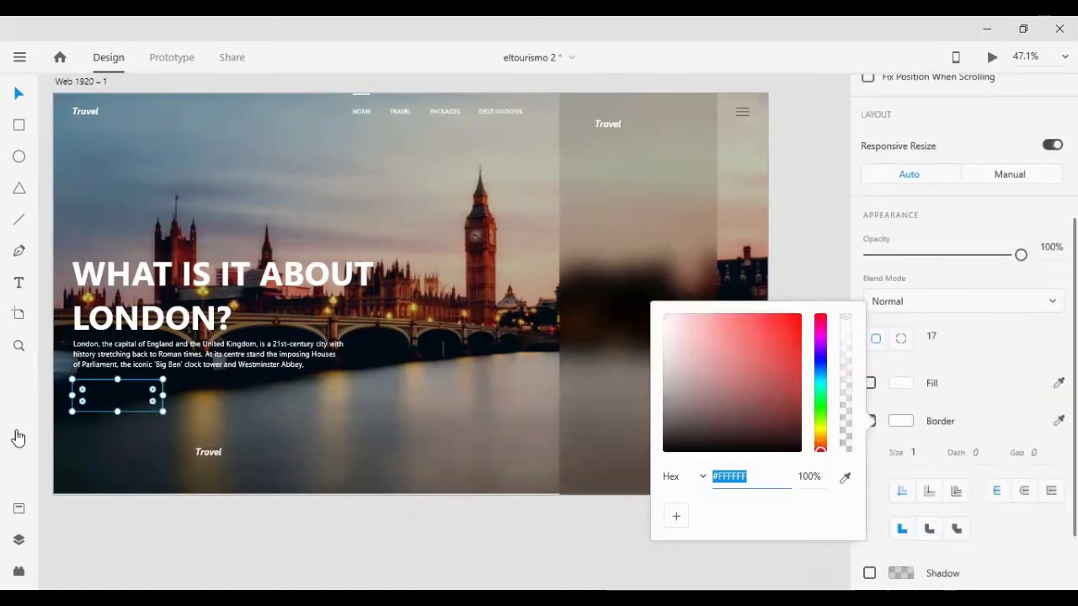
text(ffffff)
key(Return)
scroll(899, 224, up, 3)
click(899, 224)
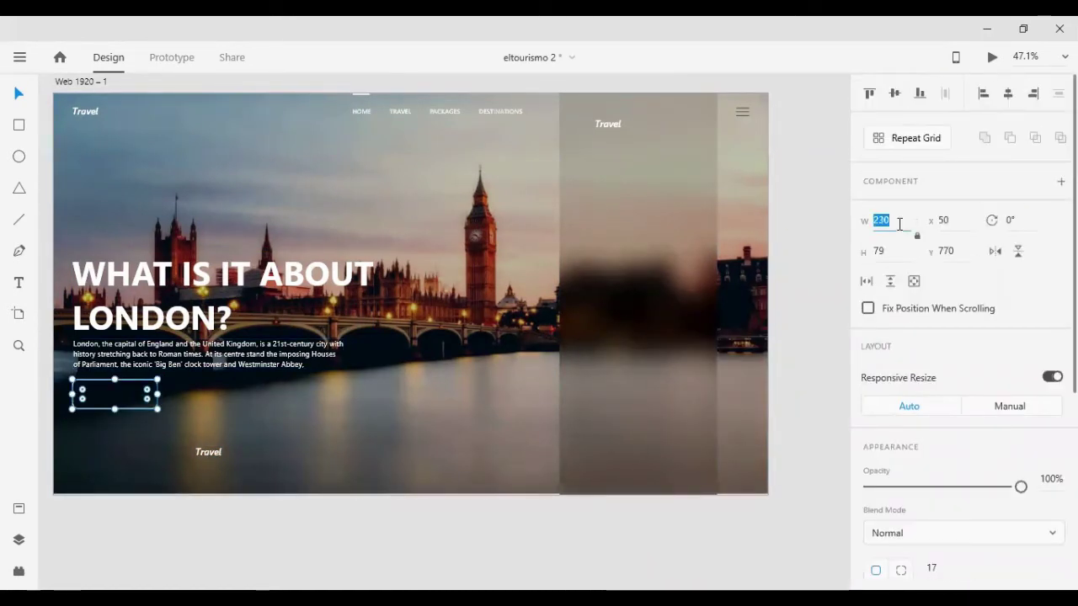
Put a Regular-weight Read More label in the outline, group them, and copy the button into the side panel.
click(208, 452)
scroll(968, 505, down, 3)
key(ctrl+i)
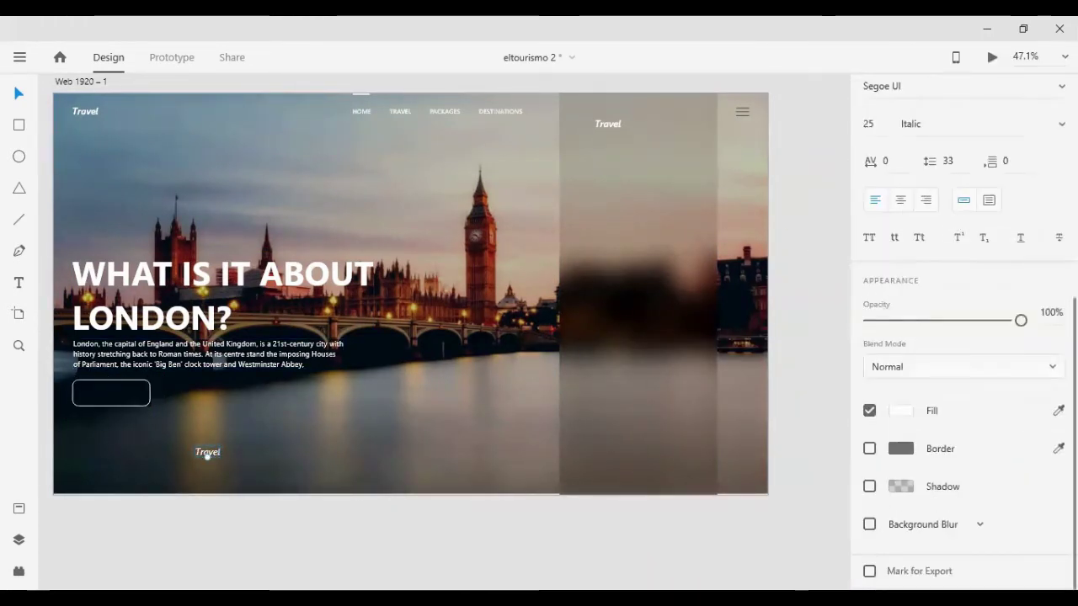
key(ctrl+b)
drag(231, 453, 105, 398)
text(Read More)
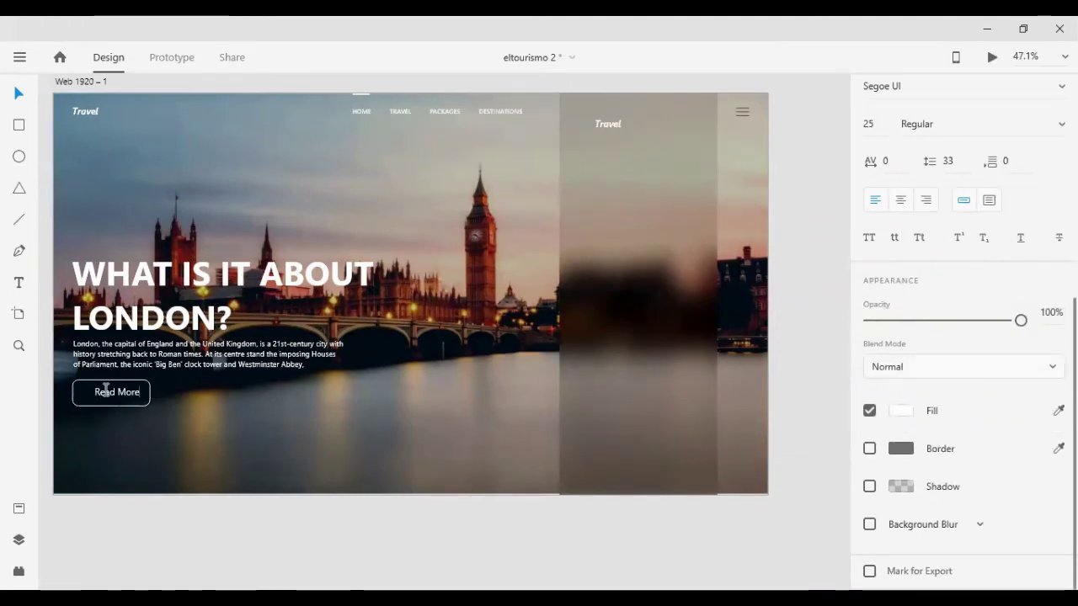
key(Escape)
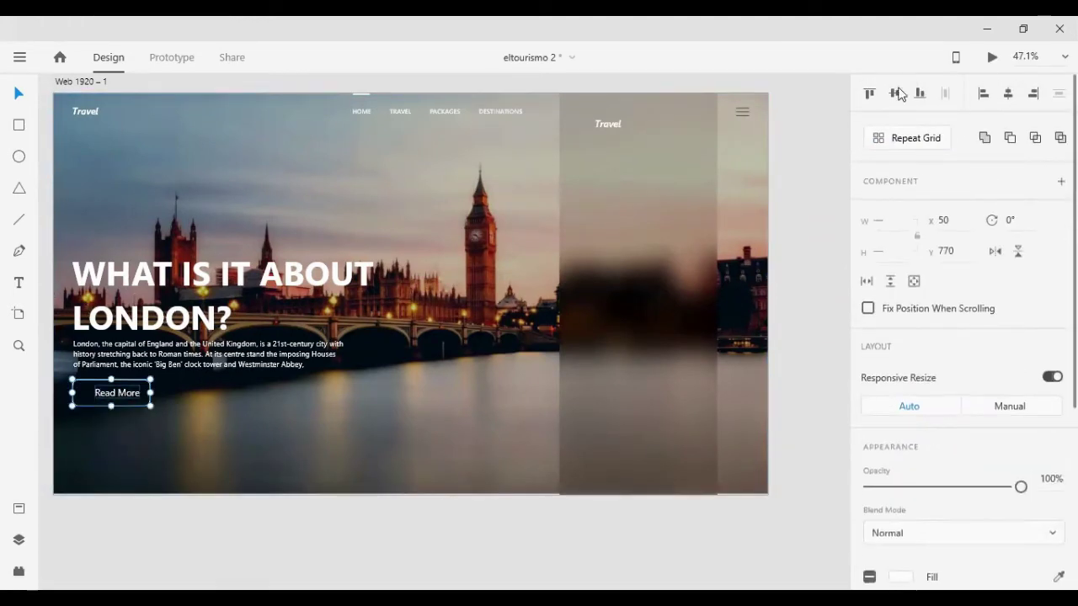
key(Escape)
click(168, 480)
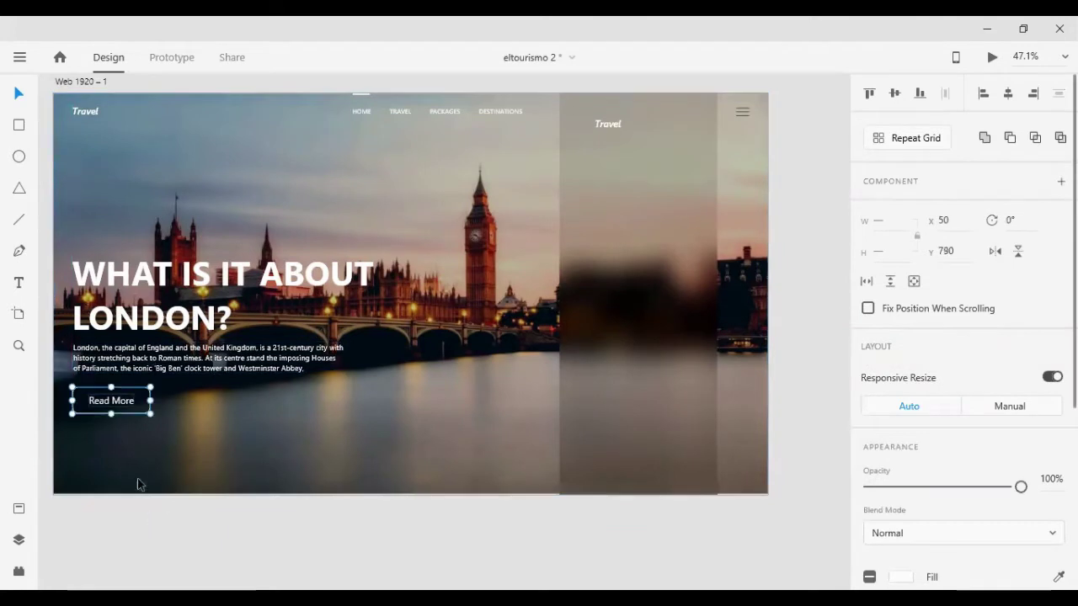
scroll(307, 481, down, 2)
scroll(96, 435, up, 3)
click(99, 435)
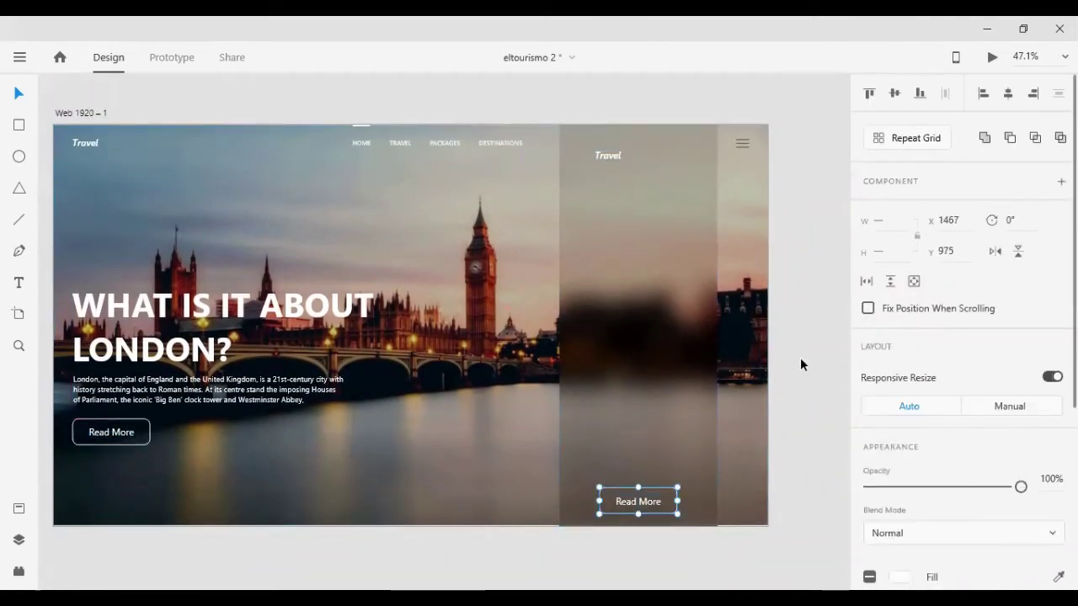
key(Escape)
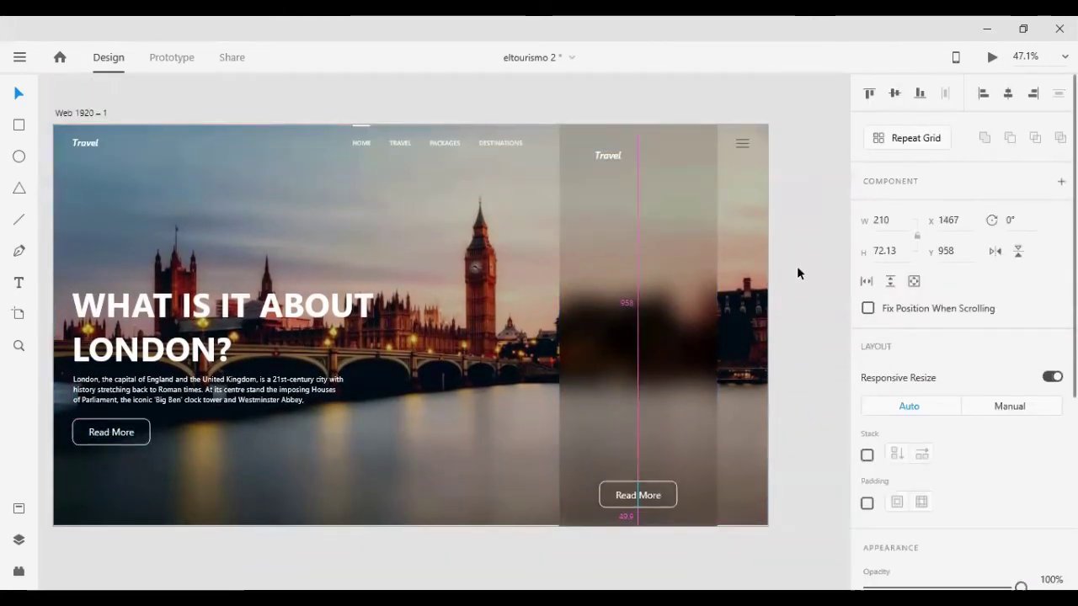
Relabel the copied side-panel button as Book.
click(645, 493)
double_click(649, 494)
text(Book)
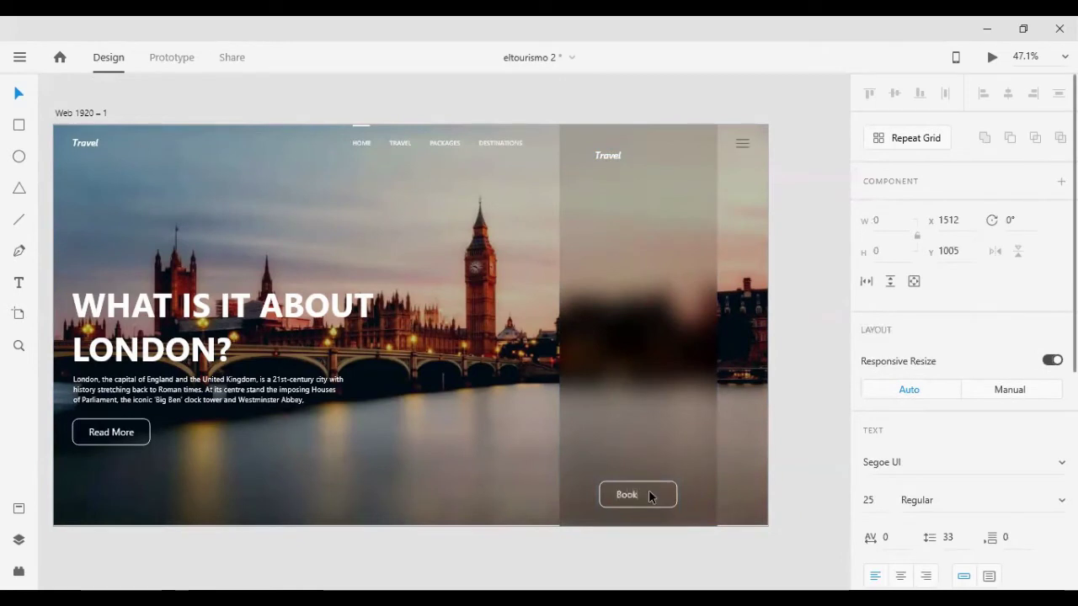
key(Escape)
Turn the side-panel Travel text into The London Eye at size 55, Semibold Italic.
drag(788, 102, 724, 160)
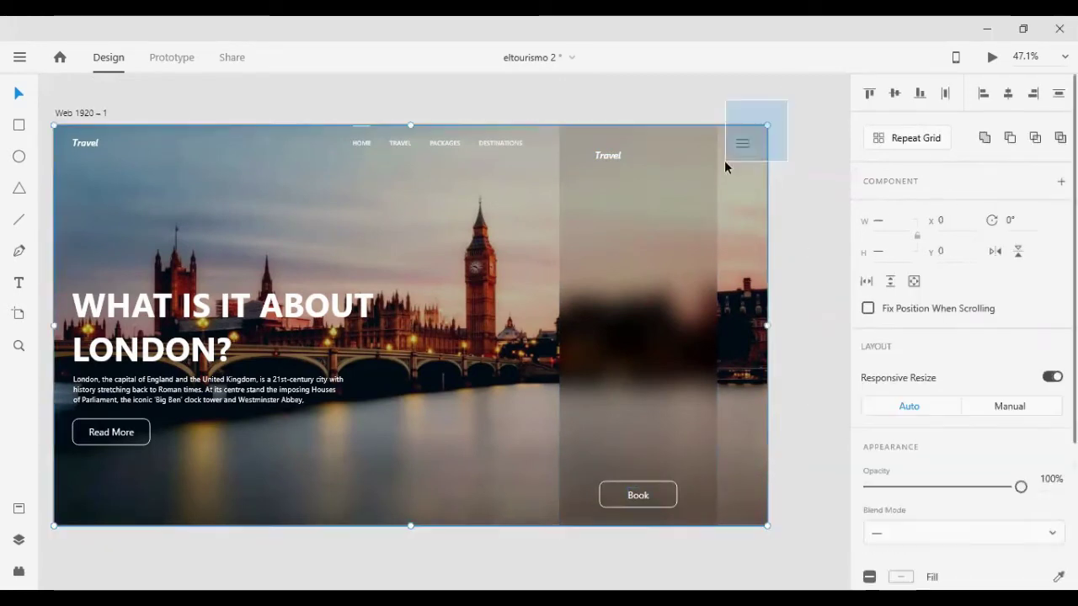
click(779, 208)
scroll(780, 208, up, 1)
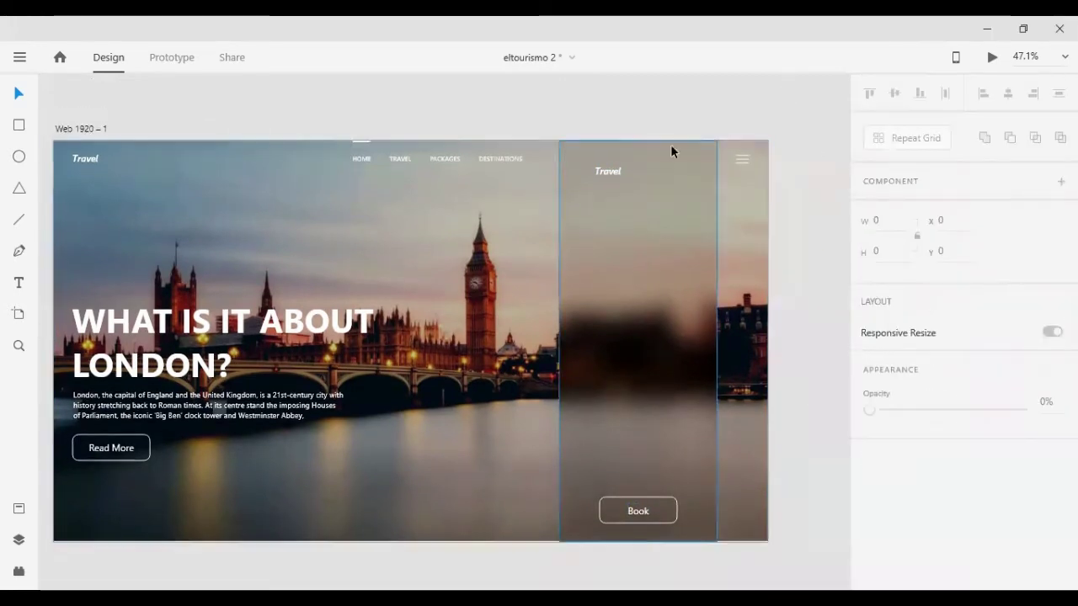
double_click(601, 193)
text(don Eye)
click(868, 516)
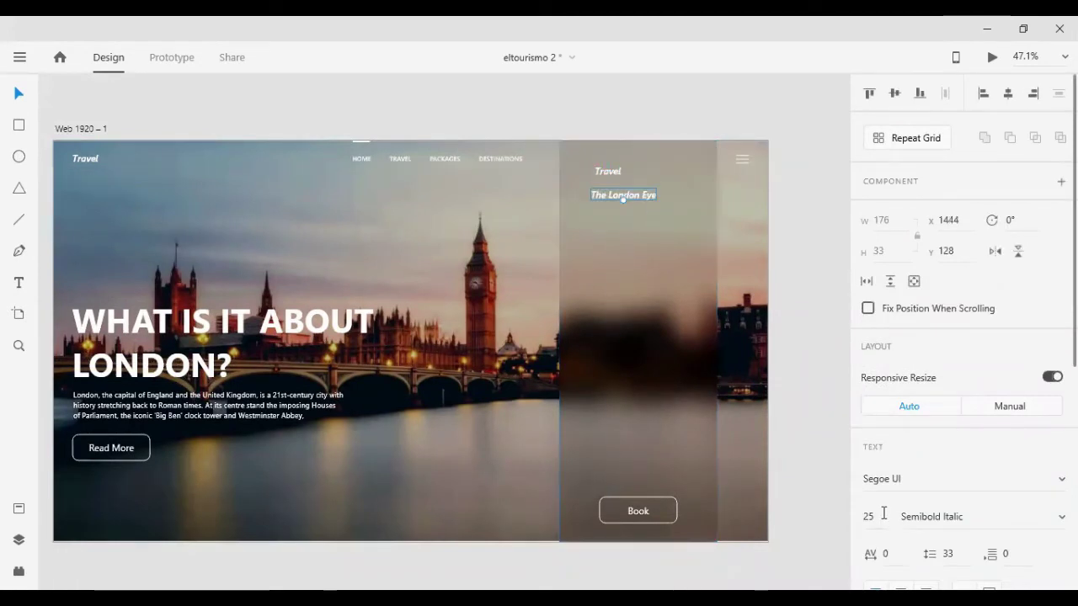
text(55)
key(Return)
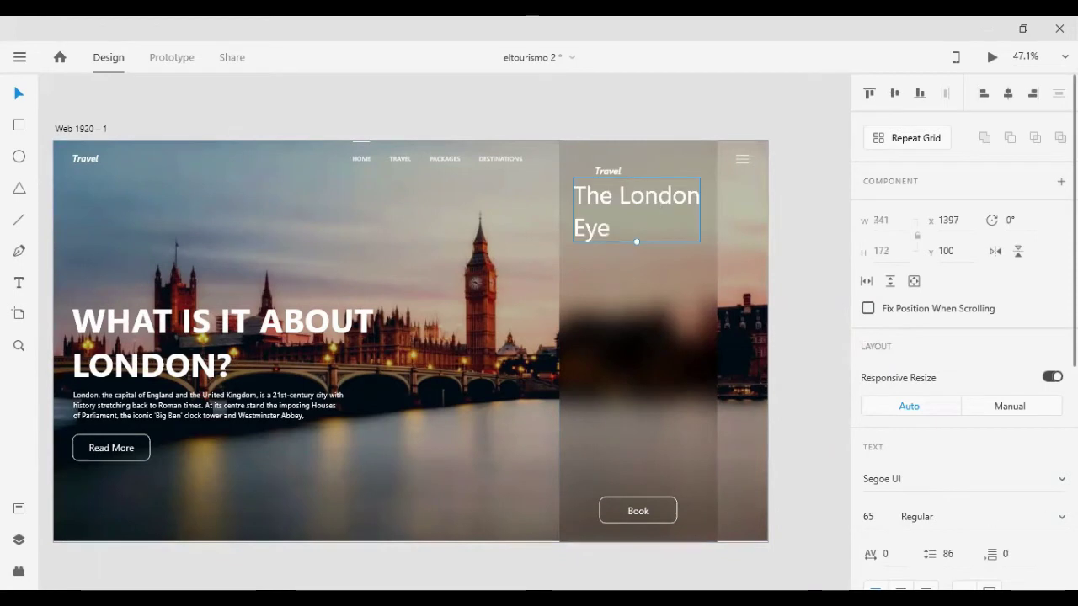
click(976, 516)
click(935, 416)
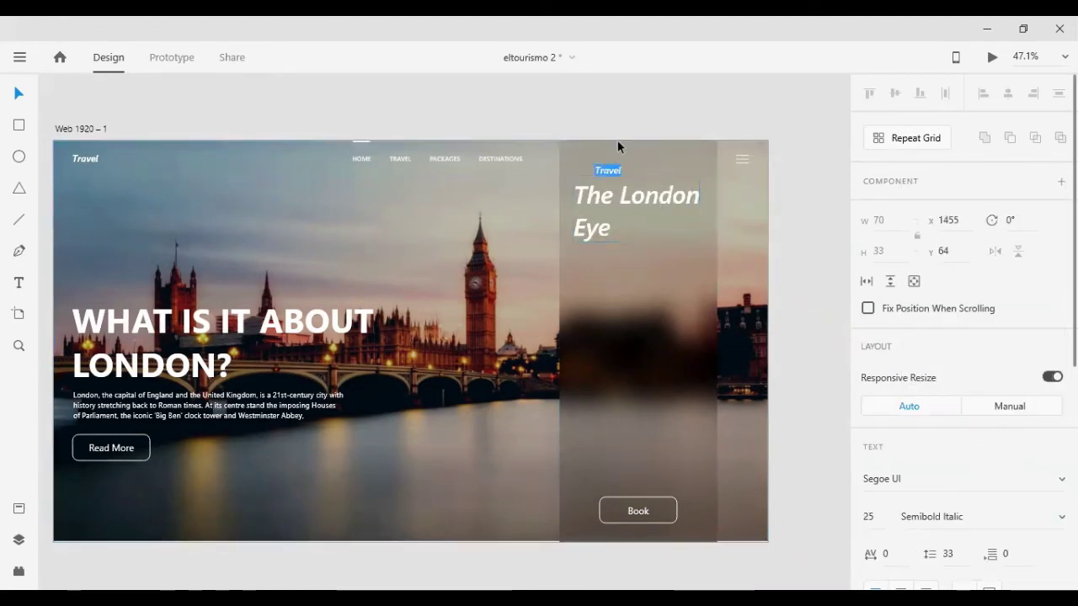
Move the 01. label above The London Eye title.
drag(616, 168, 598, 152)
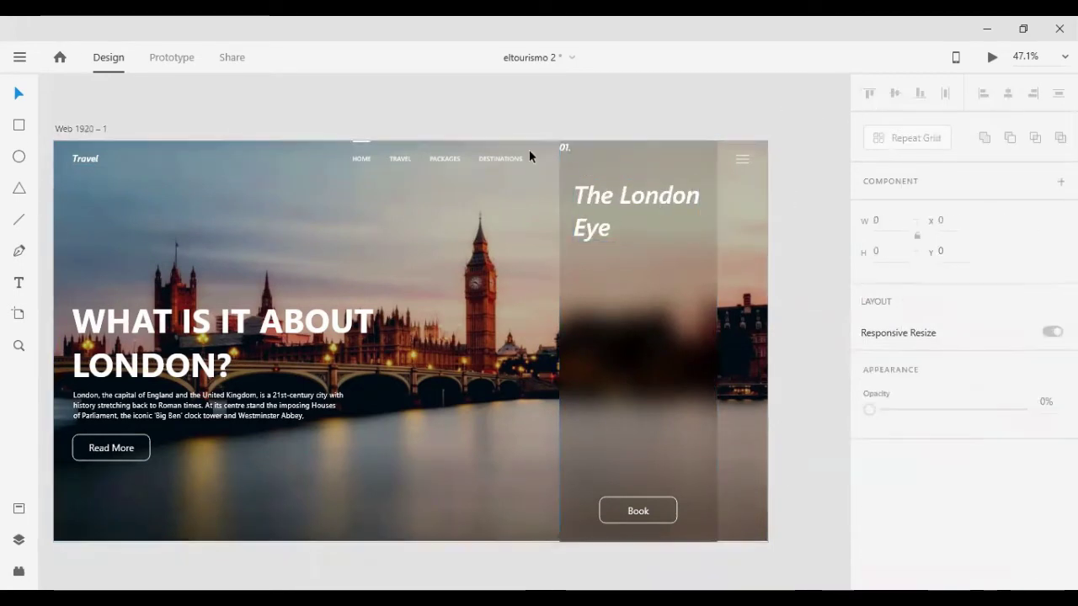
click(580, 168)
scroll(590, 137, up, 5)
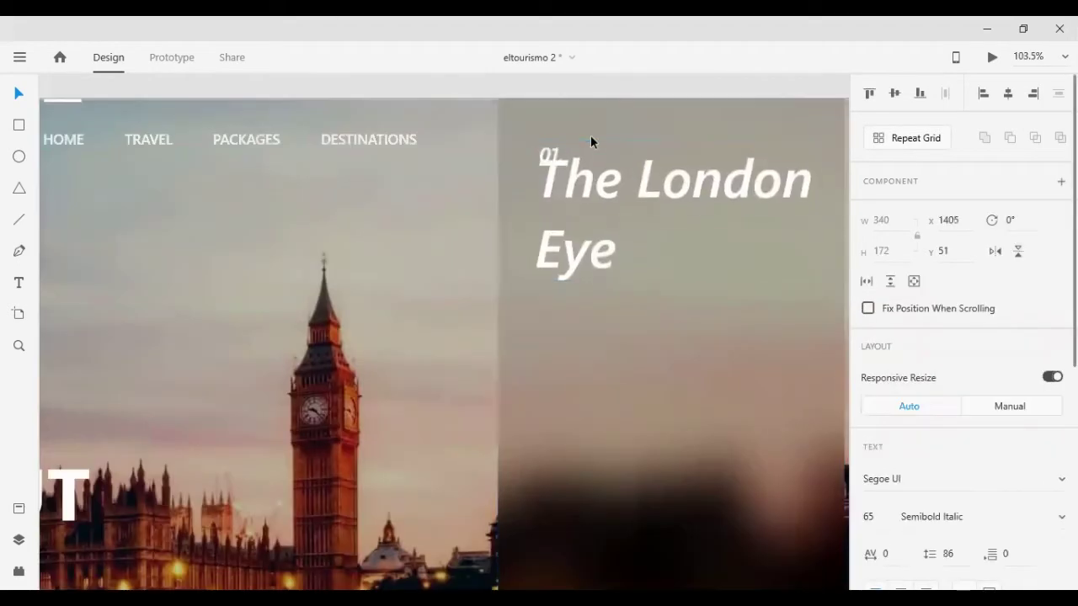
scroll(692, 247, down, 5)
click(664, 214)
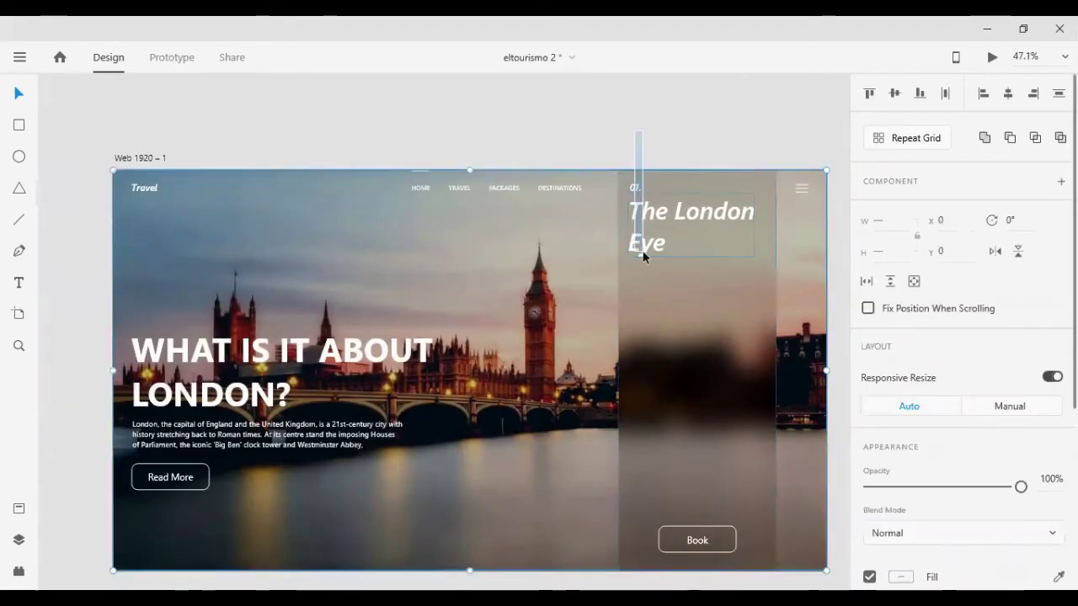
Save the file and fit the London Eye night photo into the side panel.
click(741, 127)
key(ctrl+s)
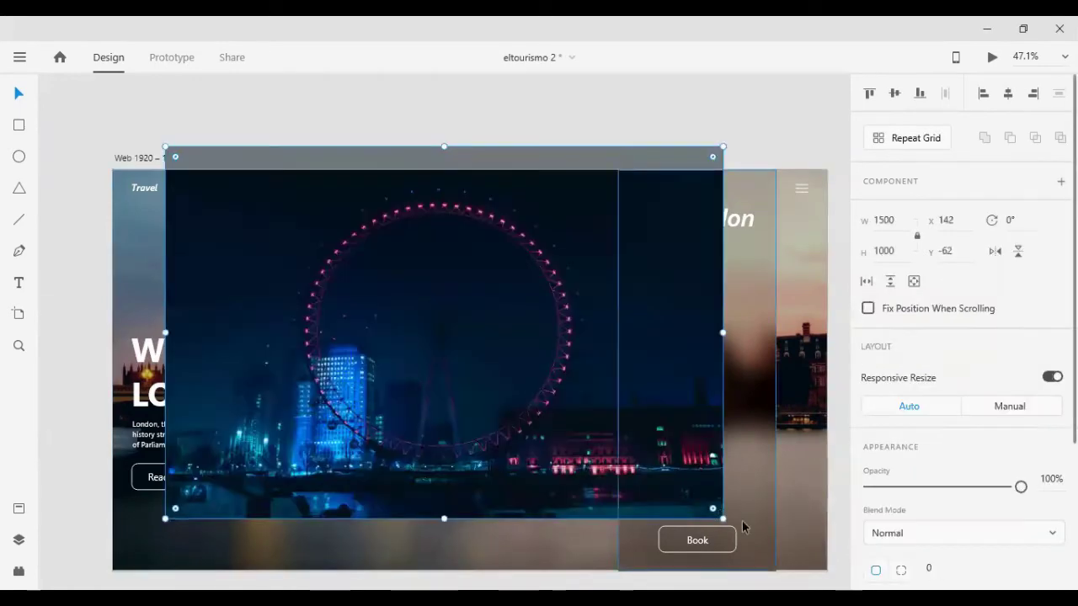
drag(741, 522, 505, 380)
drag(446, 336, 715, 332)
mouse_move(781, 396)
mouse_down()
mouse_move(766, 365)
mouse_move(768, 375)
mouse_up()
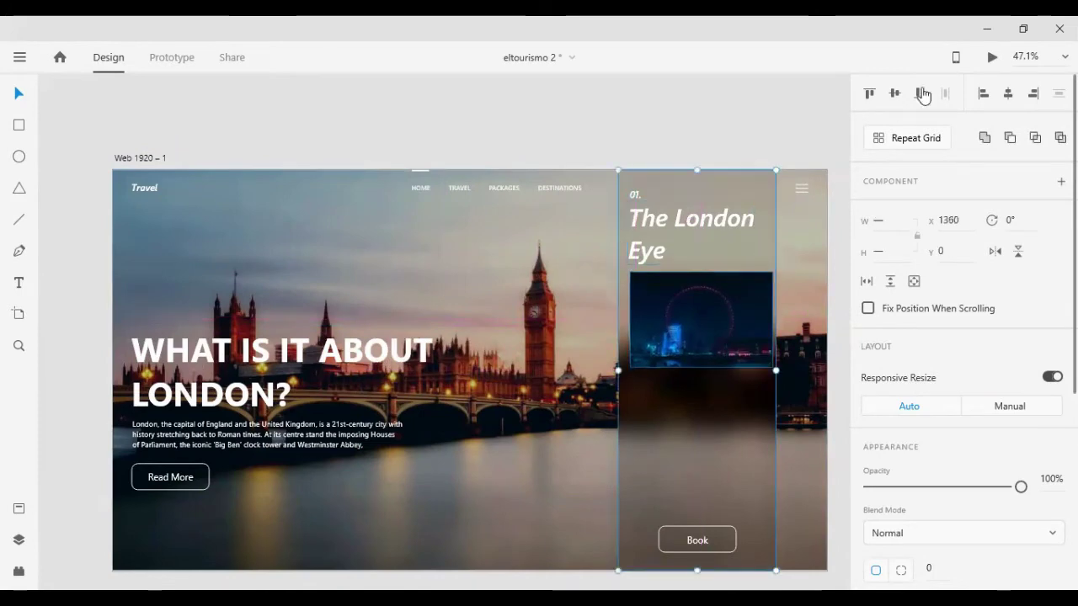
Paste a London Eye photo enlarged to cover the artboard, sent behind the page content.
click(693, 228)
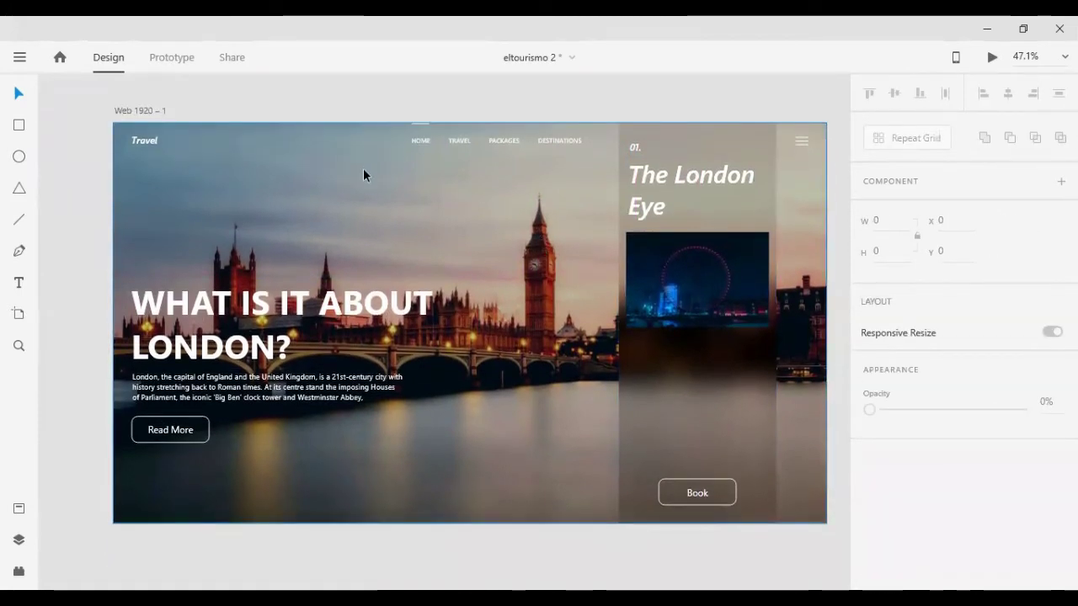
key(ctrl+v)
drag(670, 494, 808, 558)
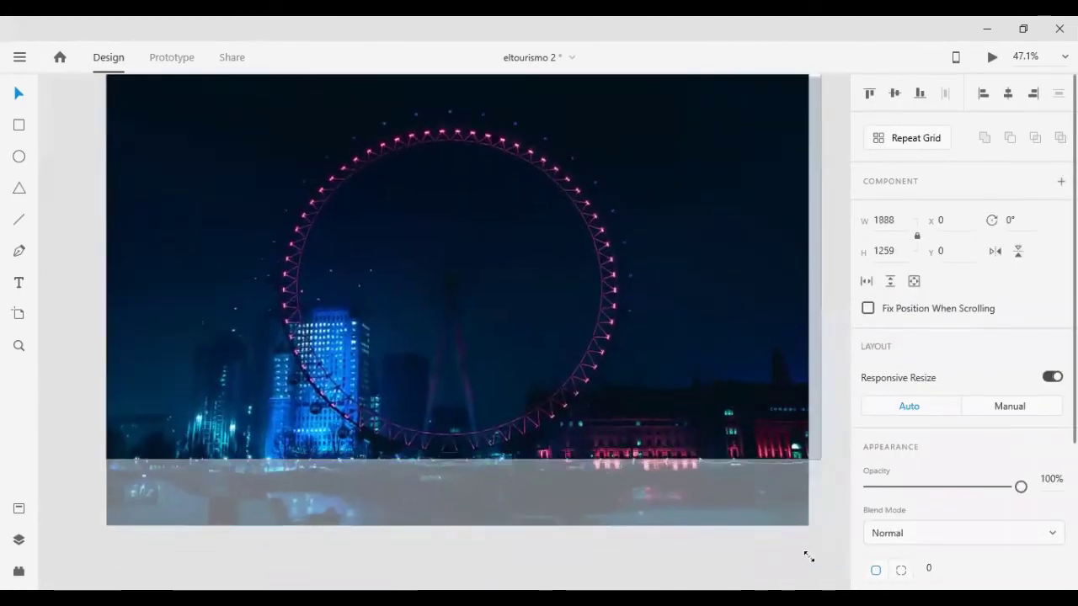
key(ctrl+shift+bracketleft)
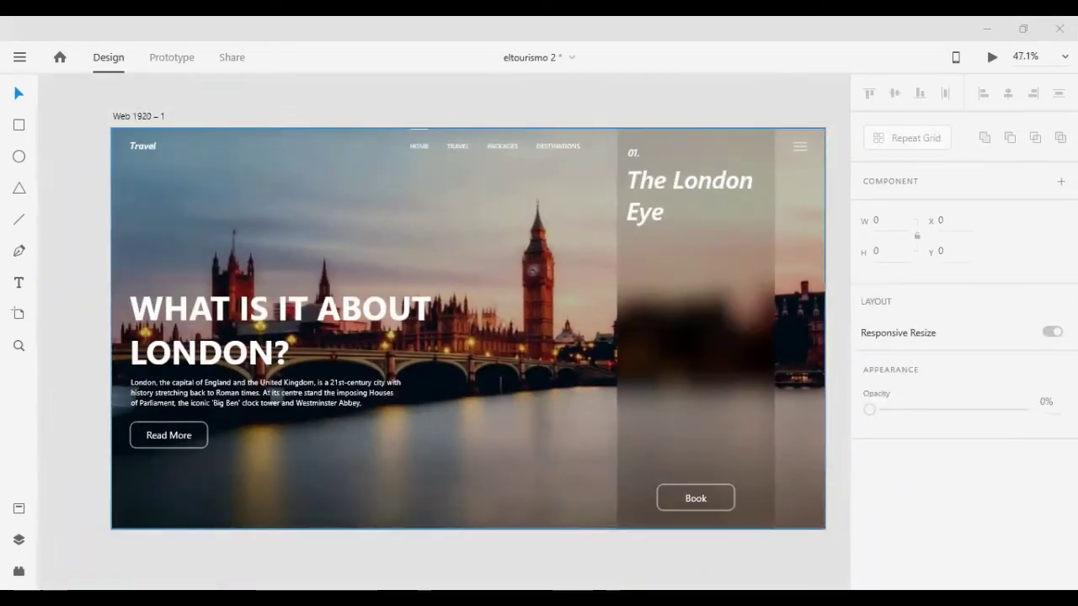
Paste another London Eye photo into the side panel at width 380.
key(ctrl+v)
drag(468, 329, 779, 329)
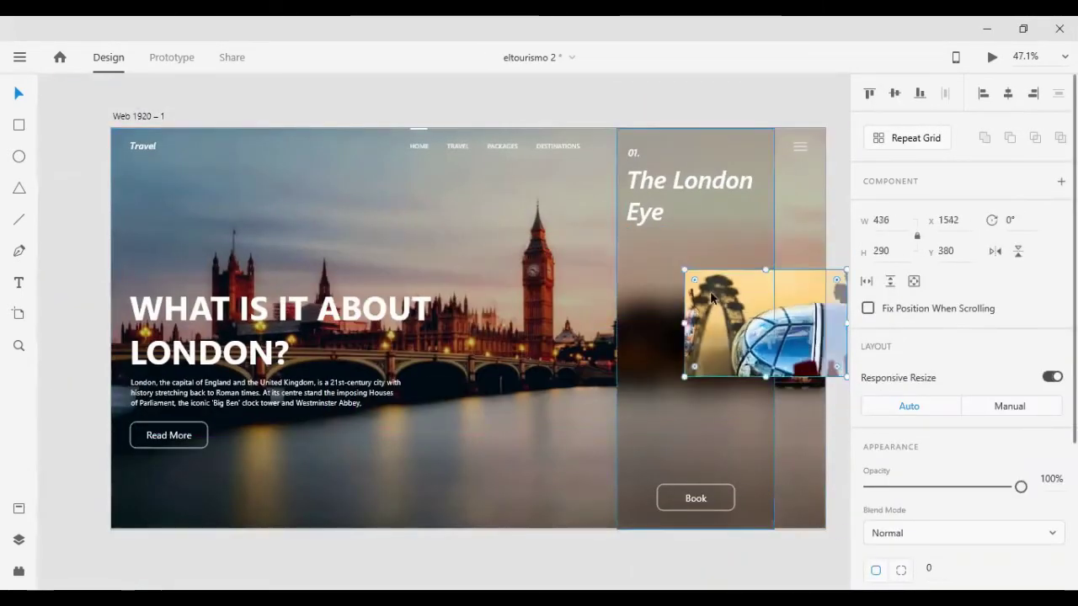
drag(839, 378, 763, 326)
double_click(880, 219)
text(380)
key(Return)
click(769, 98)
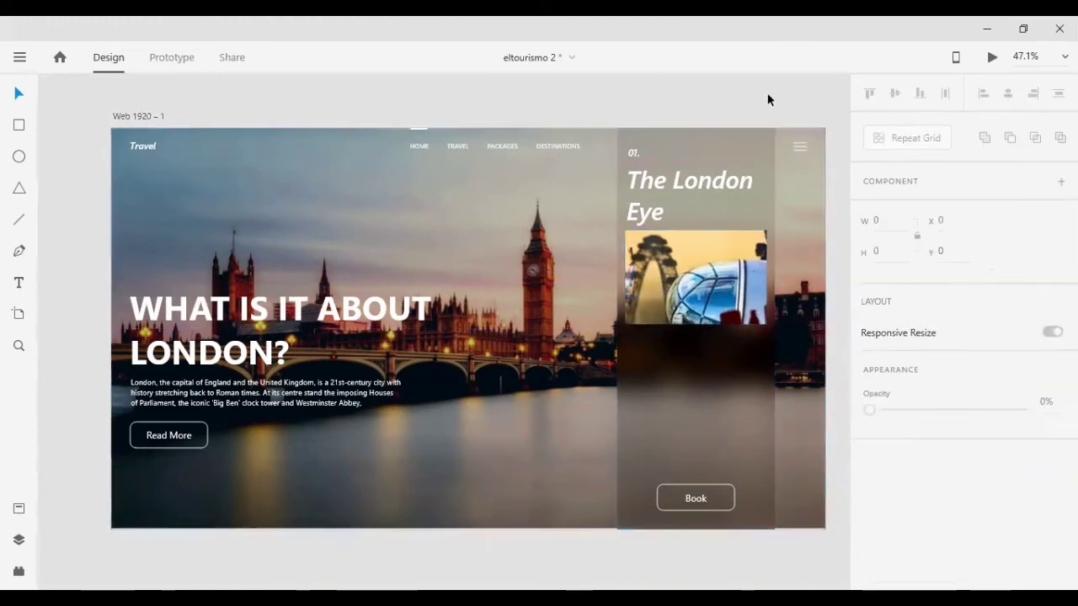
click(689, 195)
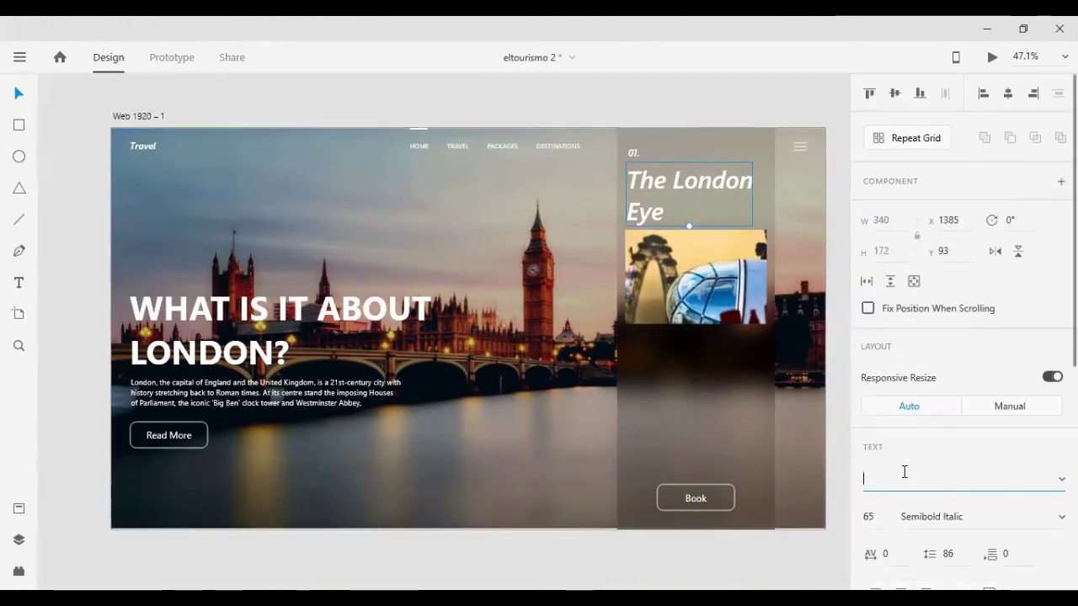
Preview fonts on The London Eye title and make the 01. label Semibold.
key(Down)
key(Escape)
key(Return)
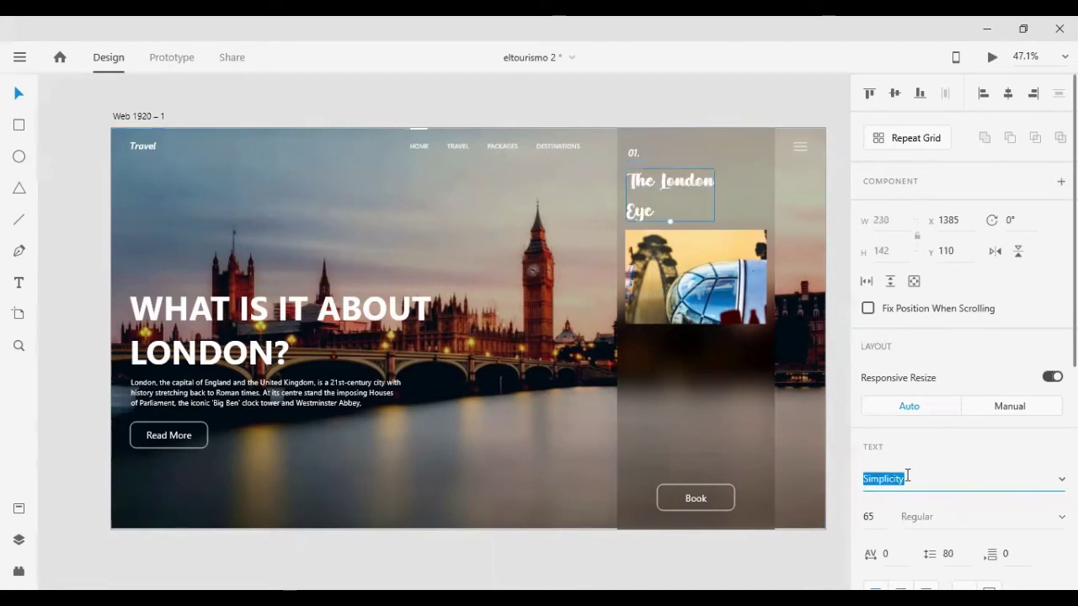
key(Escape)
click(632, 151)
click(953, 516)
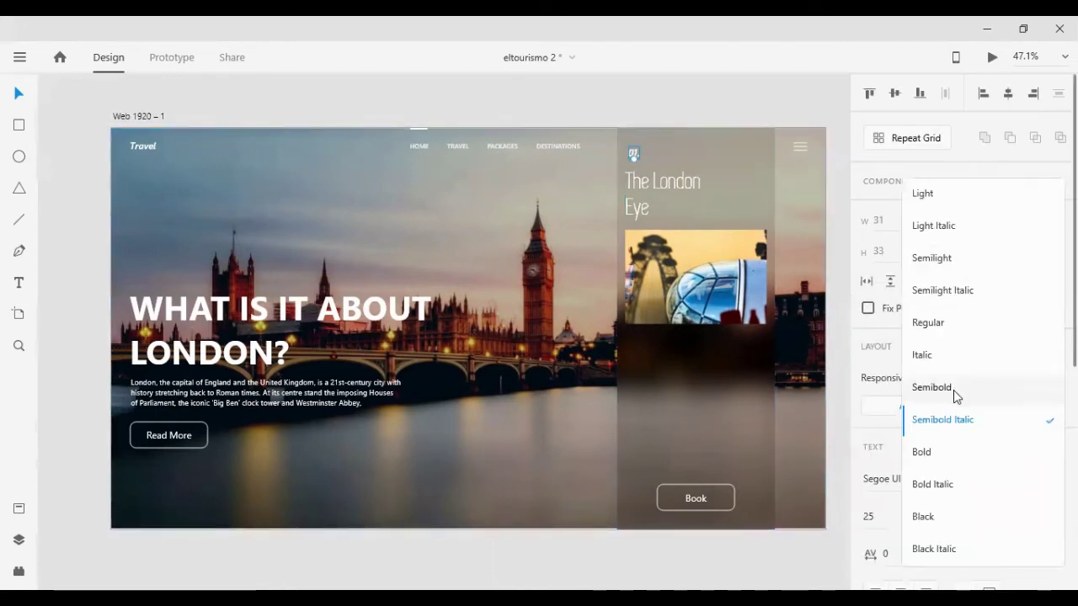
click(953, 392)
Apply the thin Simplifica font to The London Eye title.
click(672, 133)
click(631, 153)
click(737, 149)
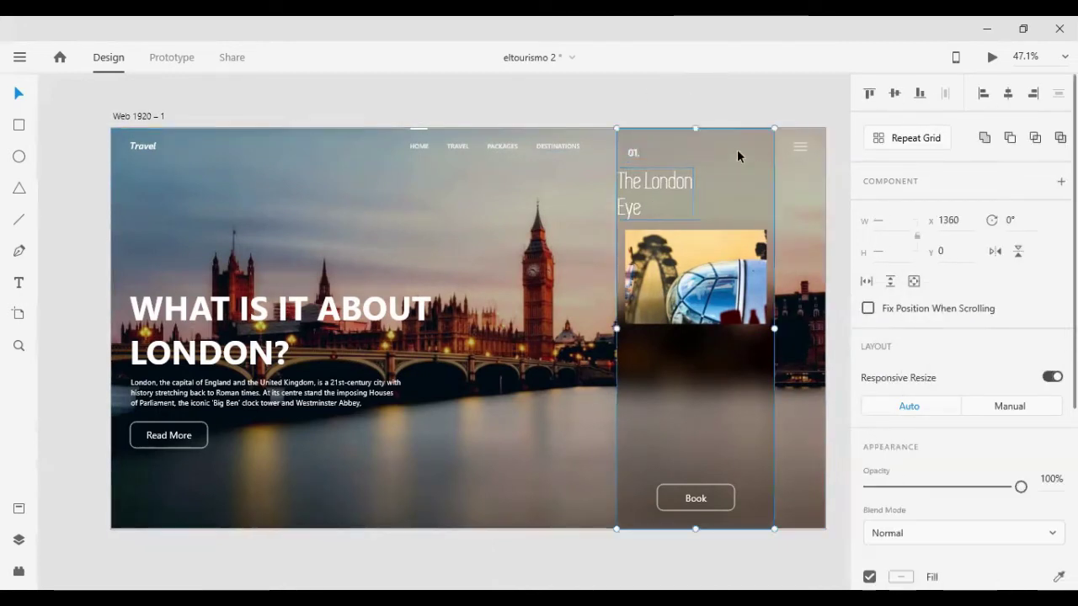
key(Tab)
Nudge the panel photo slightly right and shrink it a little.
drag(695, 278, 699, 278)
click(633, 153)
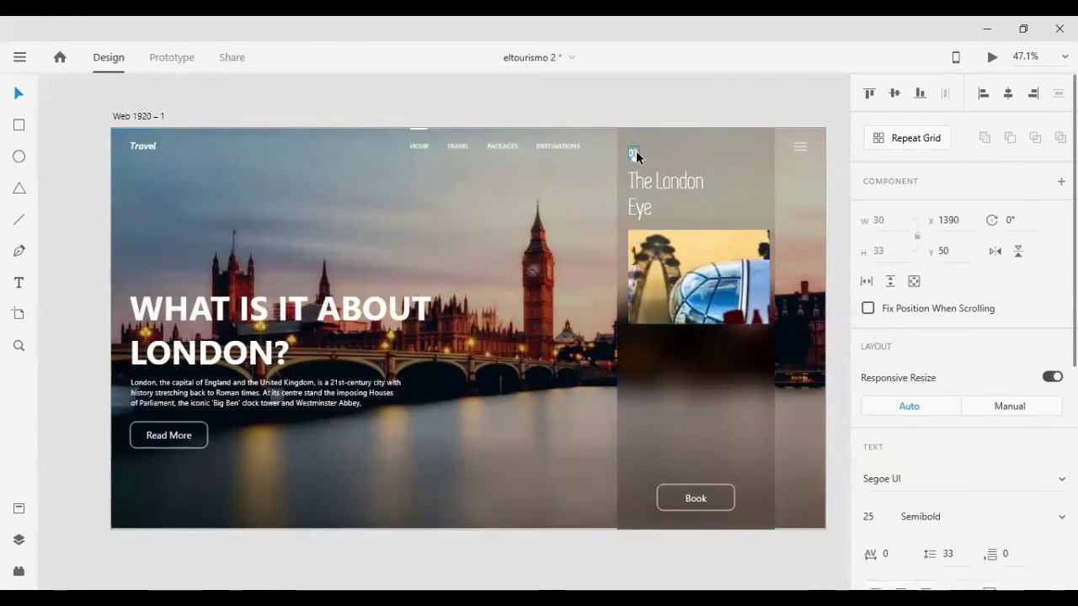
click(753, 162)
click(740, 278)
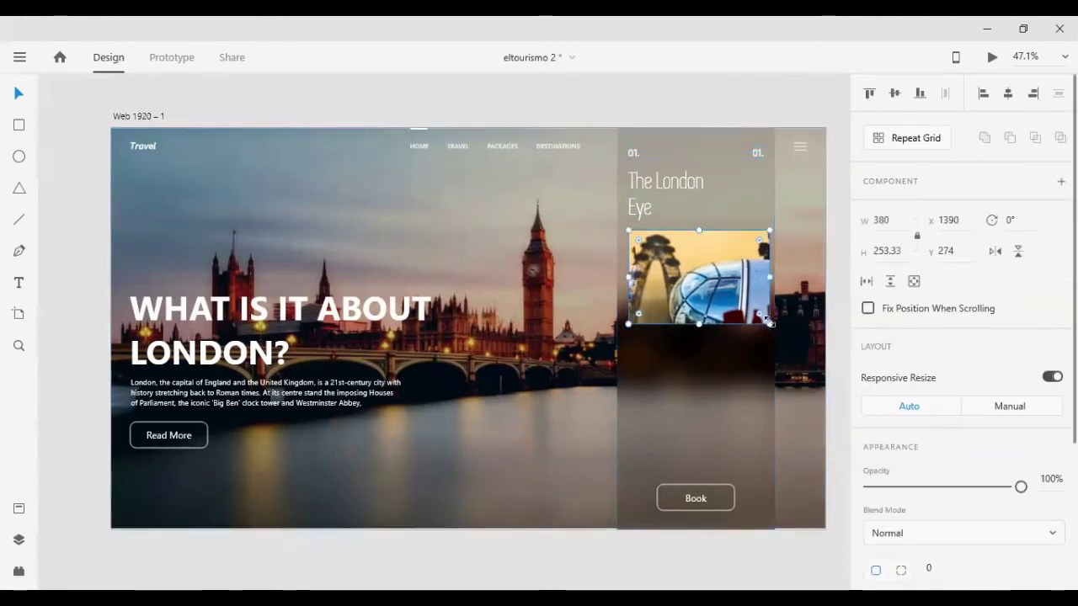
drag(769, 323, 763, 320)
click(738, 95)
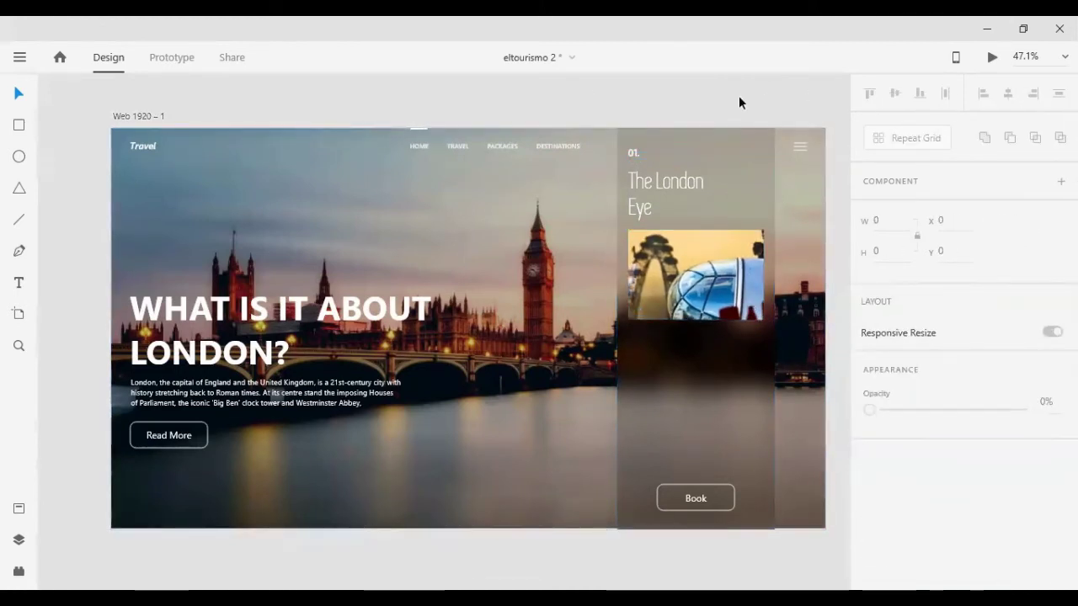
Duplicate the 01. label and shift the copy to the right.
click(633, 153)
key(ctrl+d)
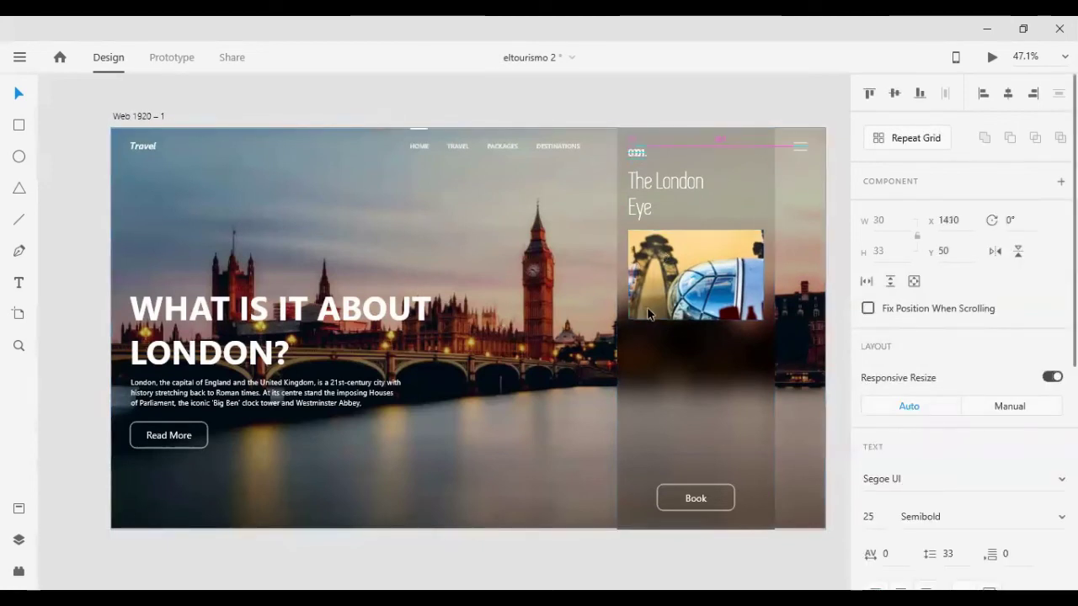
key(shift+Right)
key(shift+Right)
key(shift+Right)
key(shift+Right)
key(shift+Right)
key(shift+Right)
key(shift+Right)
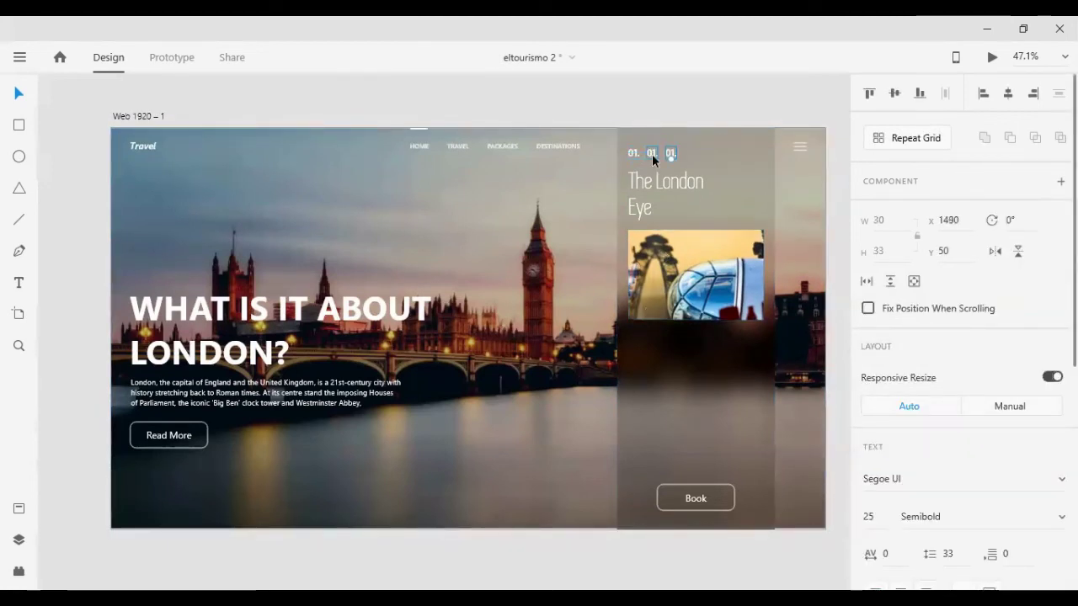
Fade the copied labels to 20%, renumber them 02. and 03., and set the headline to Simplifica.
key(2)
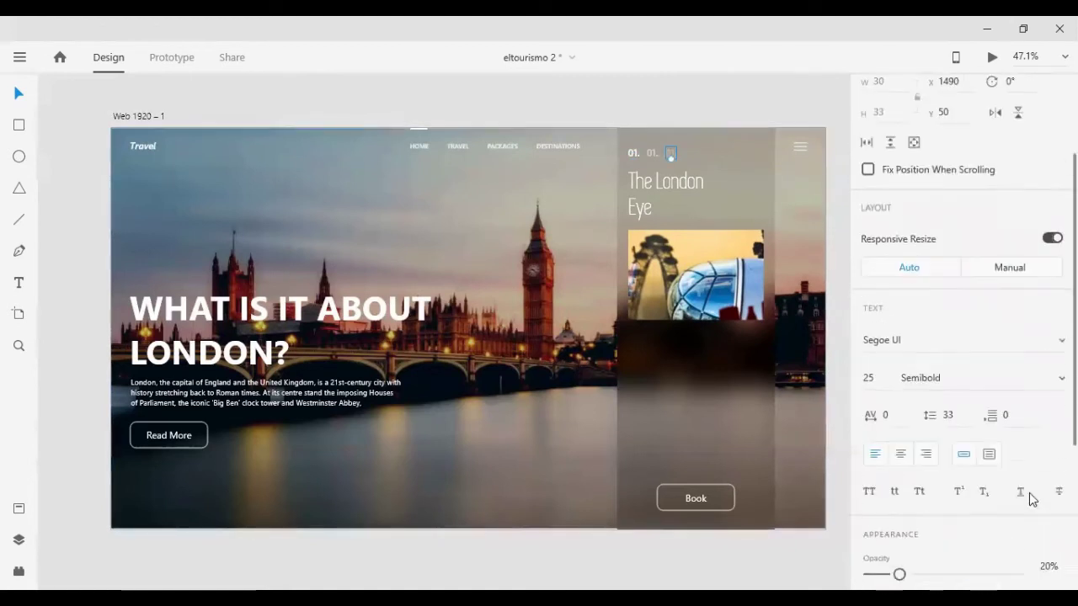
key(ctrl+z)
key(ctrl+z)
key(ctrl+z)
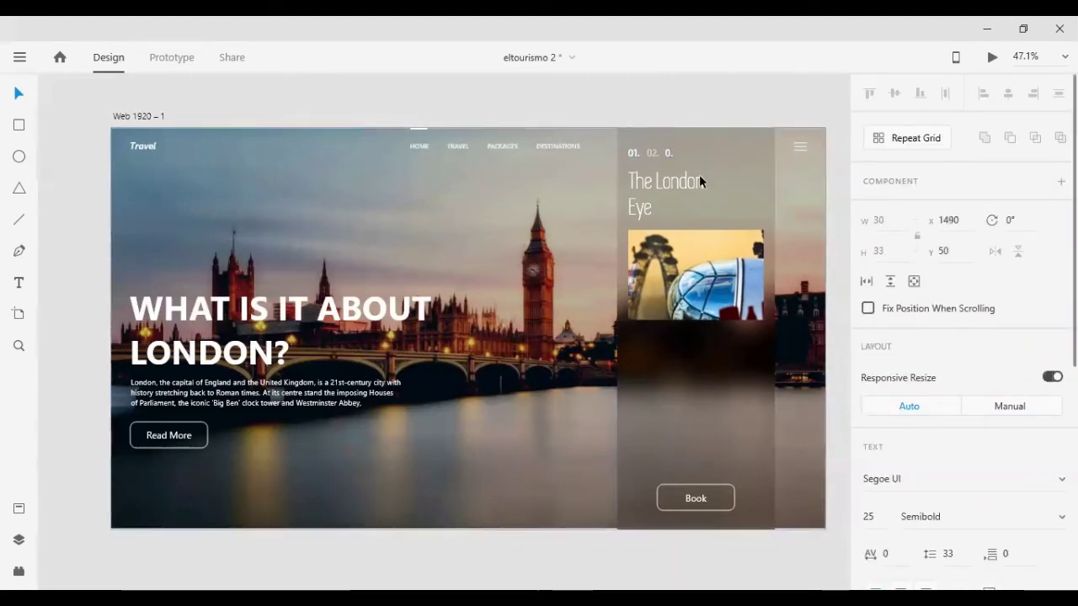
click(677, 108)
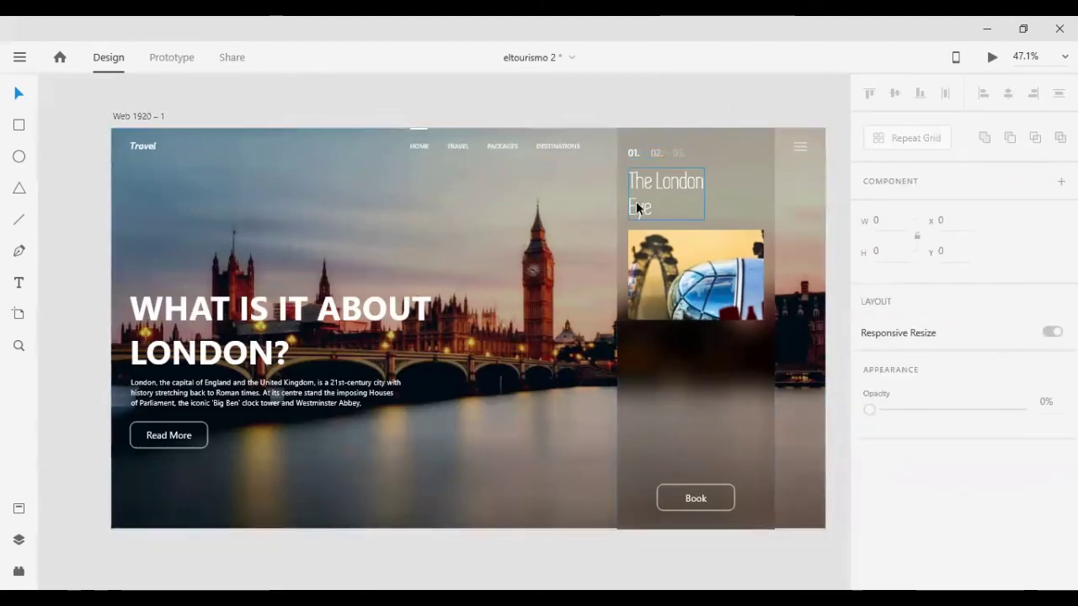
click(278, 328)
key(Return)
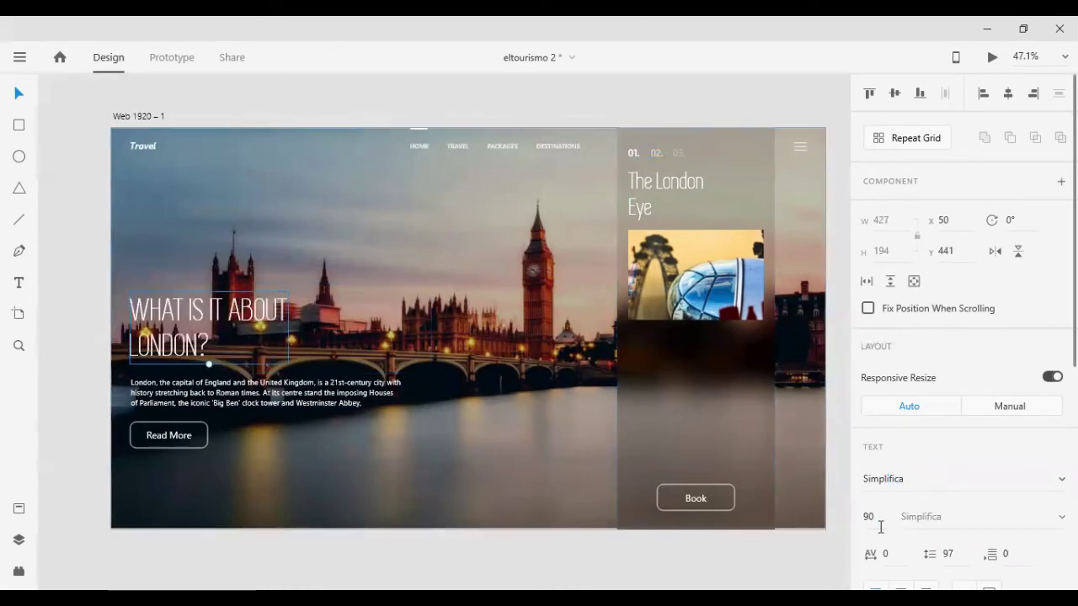
Set the paragraph under the heading to Simplifica at size 40.
click(71, 281)
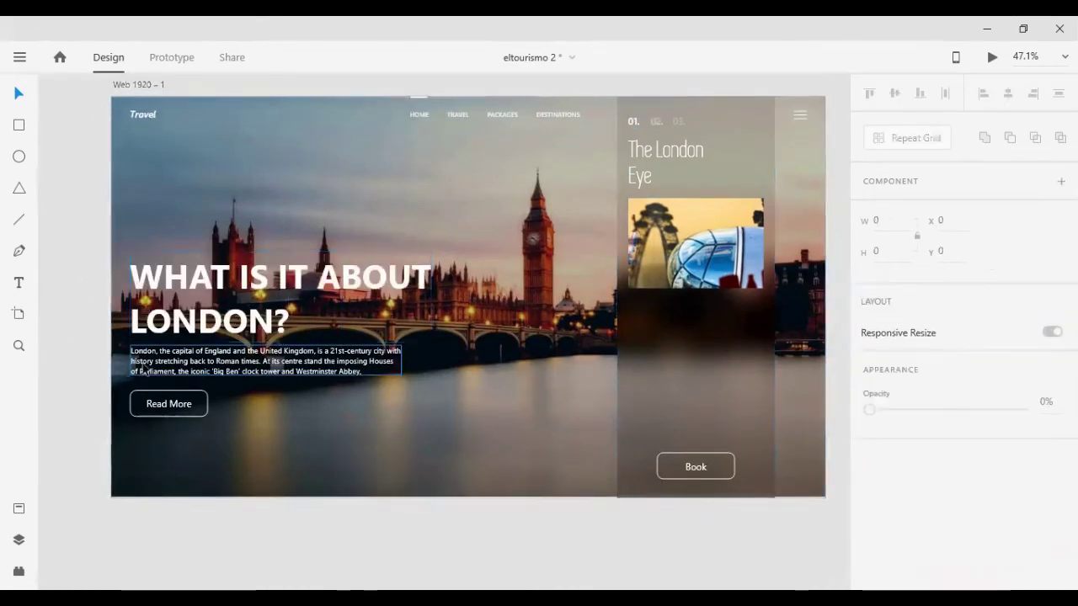
click(213, 359)
text(Simplifica)
key(Return)
text(40)
key(Return)
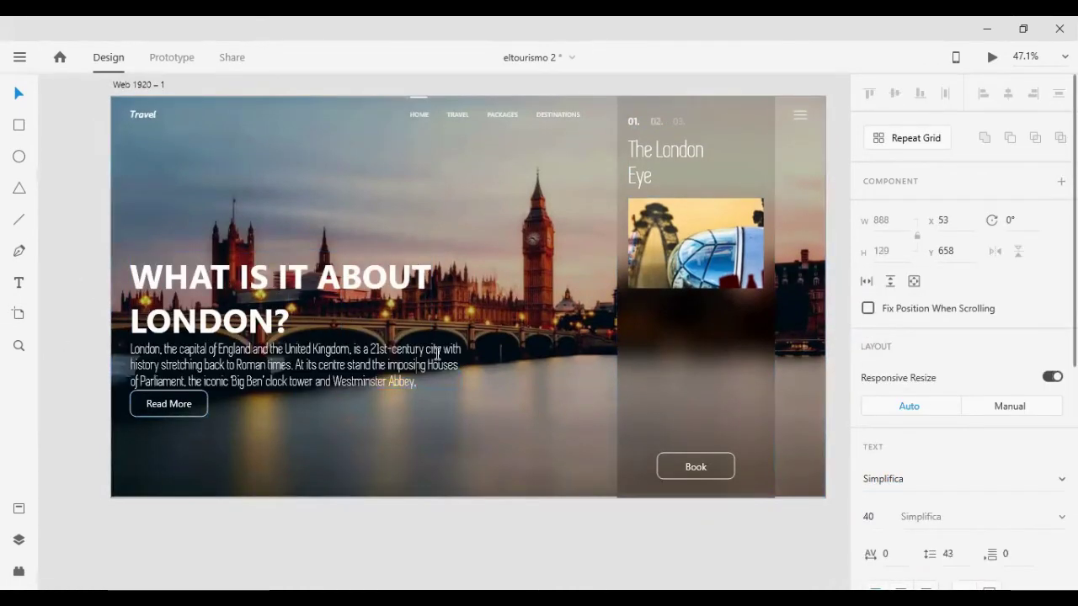
Change the Read More border thickness and return the moved paragraph and button to their original positions.
click(148, 404)
scroll(955, 378, down, 2)
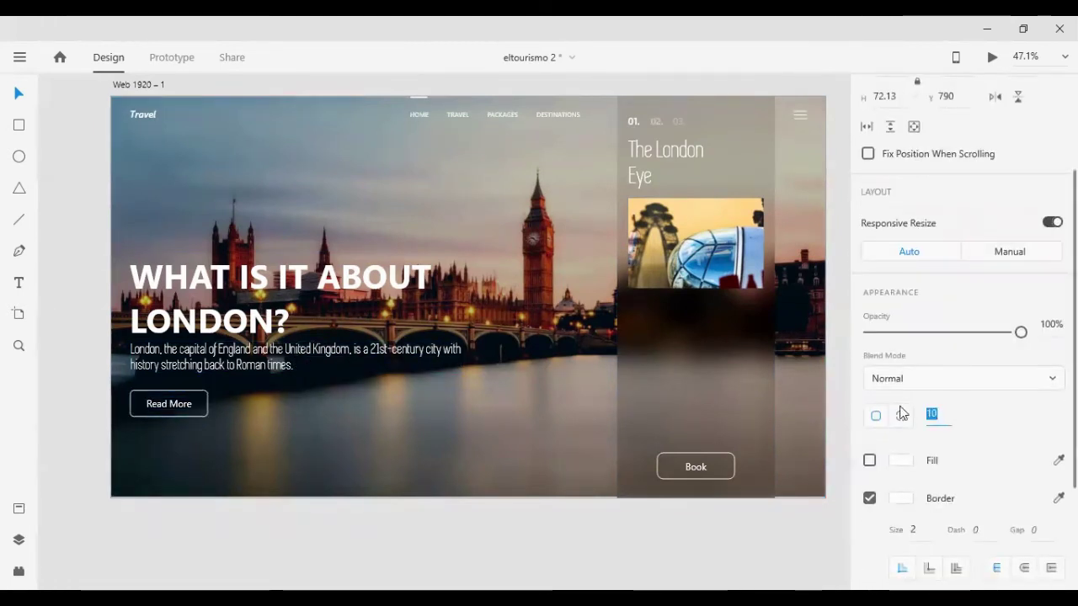
scroll(1019, 371, down, 2)
text(5)
click(930, 374)
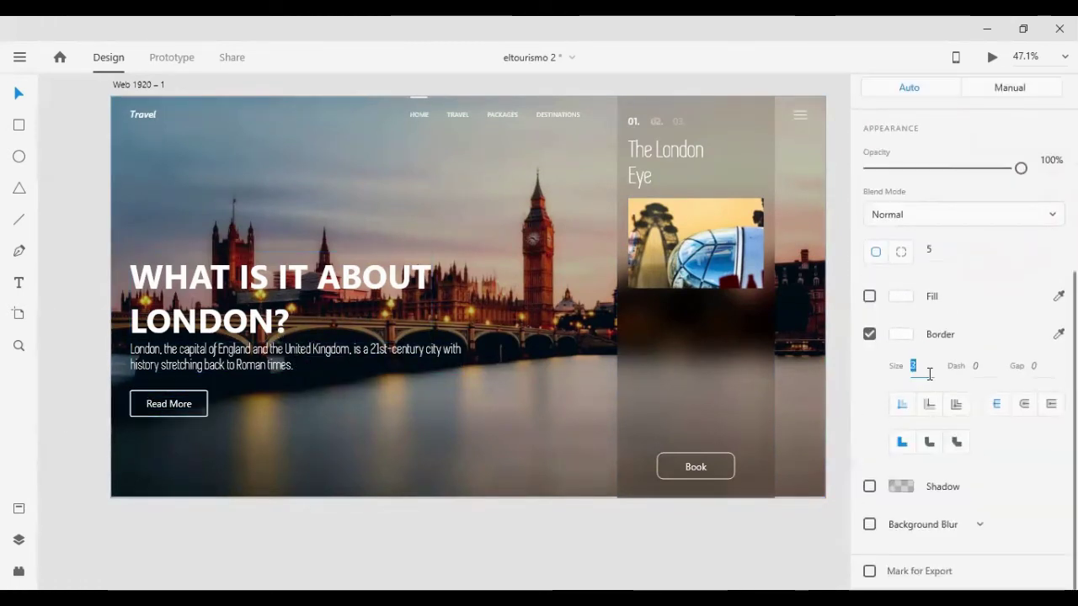
key(Escape)
drag(242, 404, 227, 369)
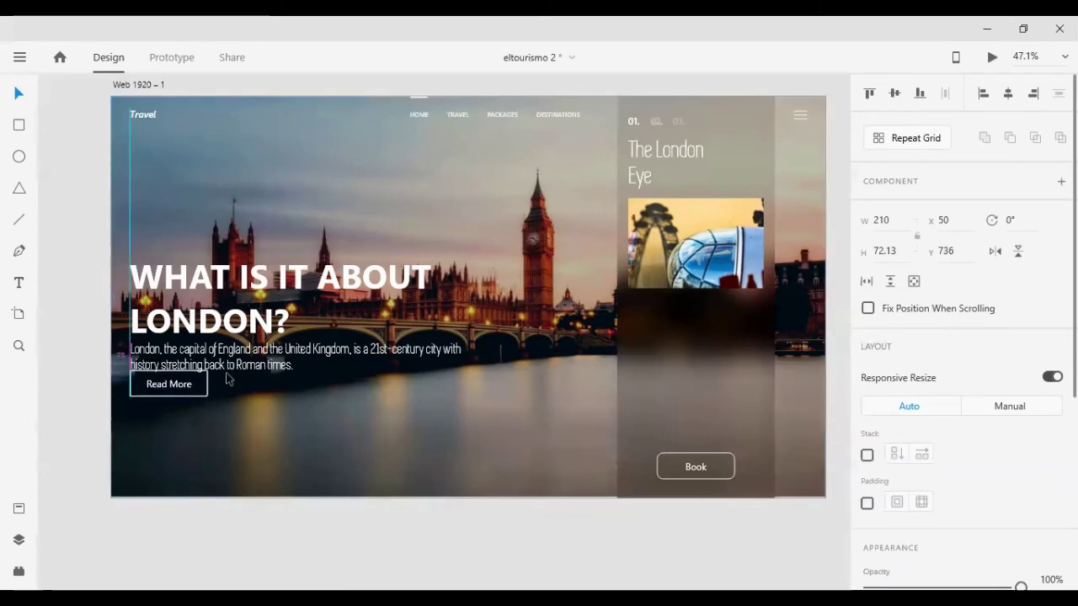
key(ctrl+z)
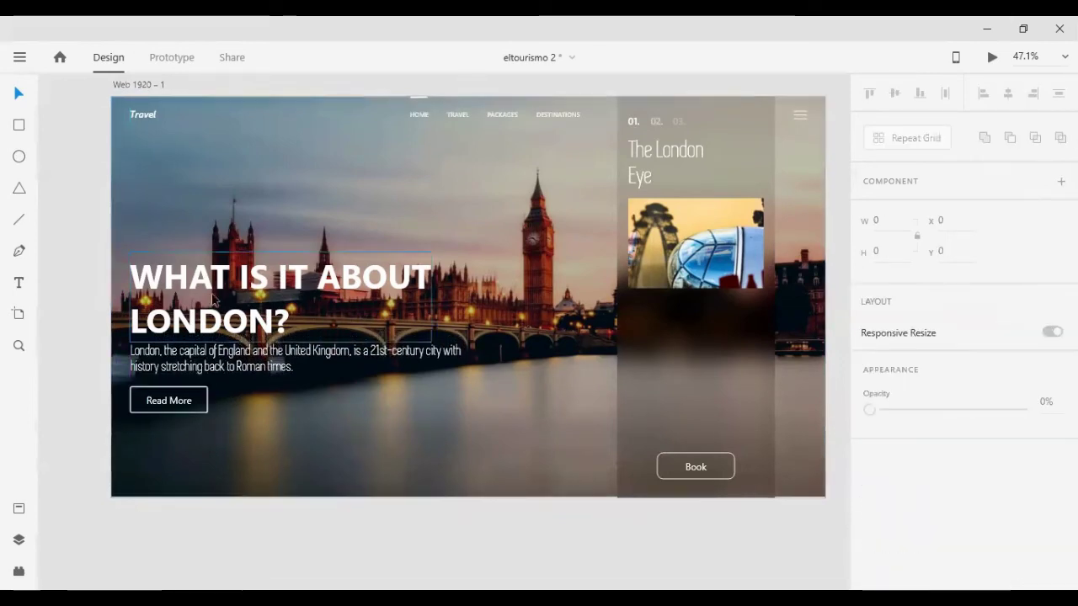
key(ctrl+z)
Enlarge the LONDON heading to font size 250 and move it down above the paragraph.
drag(195, 300, 596, 216)
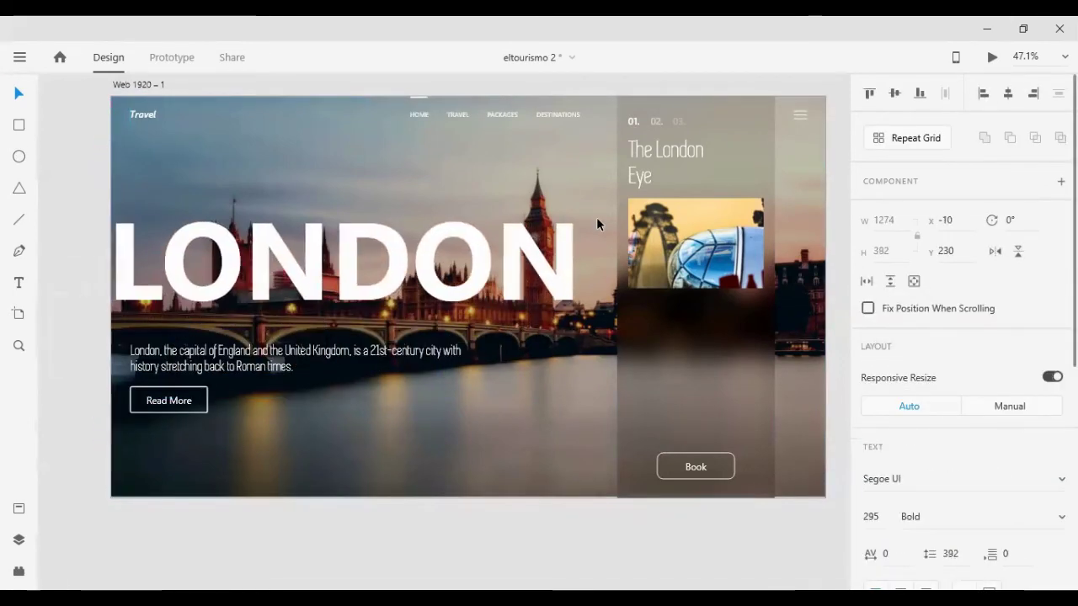
double_click(870, 516)
text(250)
key(Return)
drag(439, 317, 438, 343)
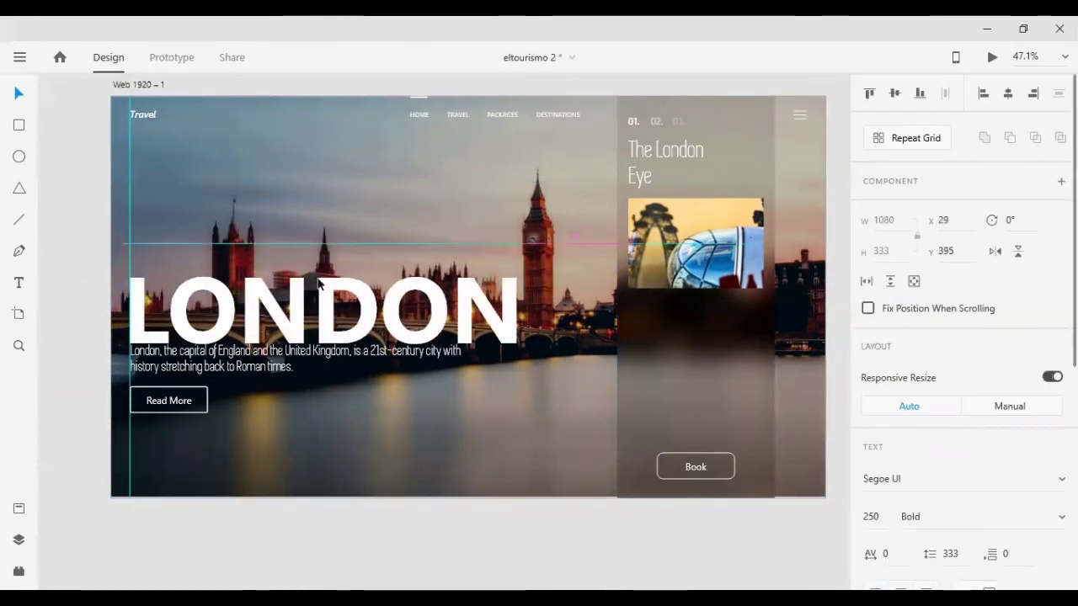
Set the paragraph to Arial at size 30 and rewrap it after 'is a'.
click(322, 355)
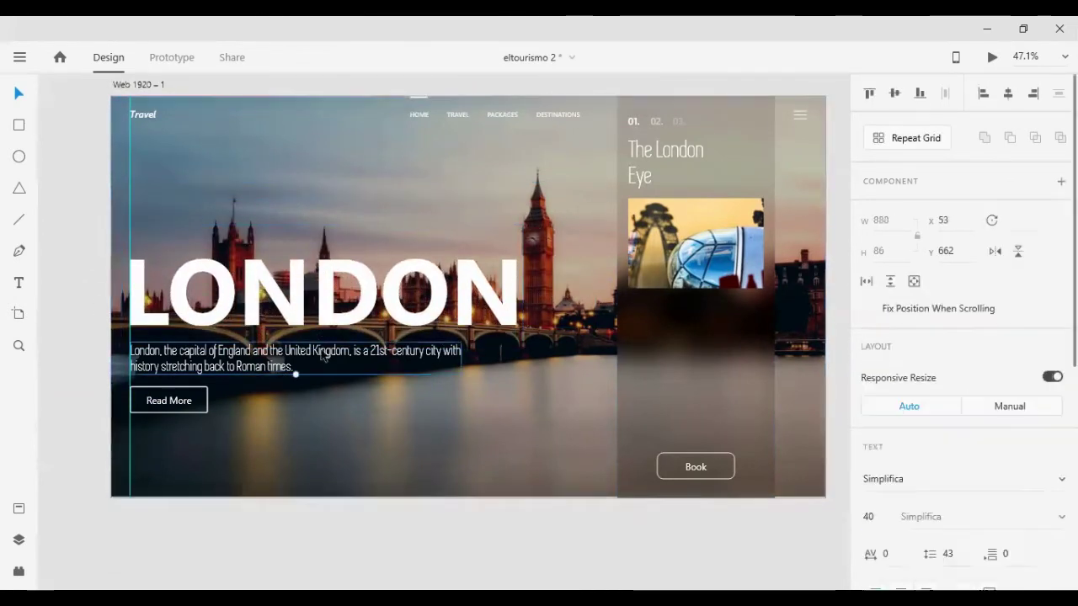
key(Return)
double_click(868, 516)
text(30)
key(Return)
double_click(411, 349)
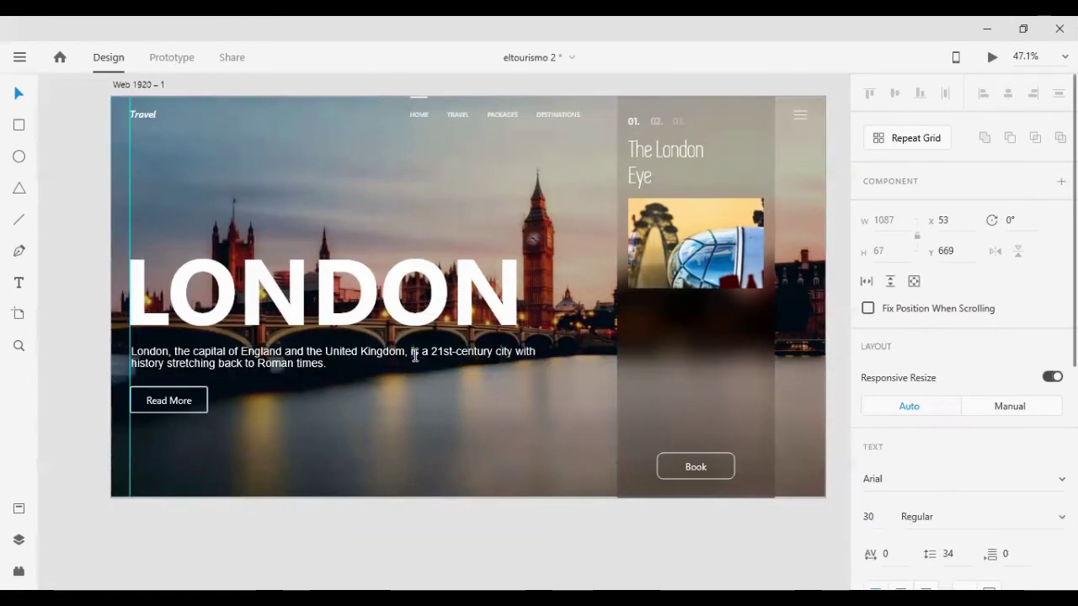
key(Return)
key(BackSpace)
Nudge the paragraph and Read More button up together, then slightly back down.
click(427, 351)
key(Return)
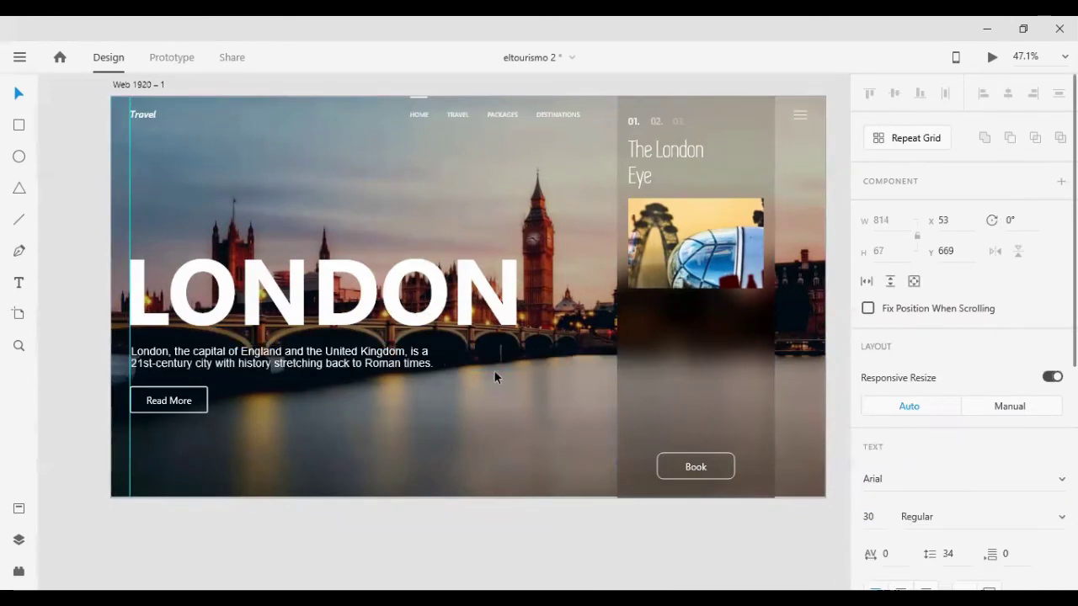
key(Escape)
shift+click(165, 404)
key(shift+Up)
key(shift+Up)
key(shift+Up)
key(shift+Down)
key(shift+Down)
key(shift+Down)
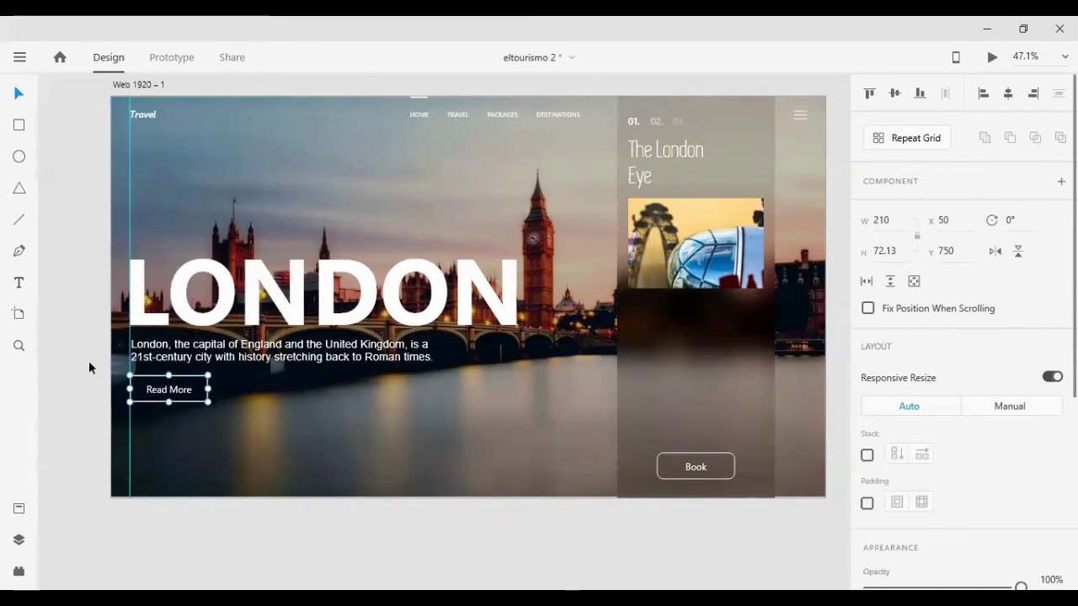
click(89, 366)
Restyle the paragraph in Segoe UI at size 30, breaking the line before 21st-century.
click(278, 351)
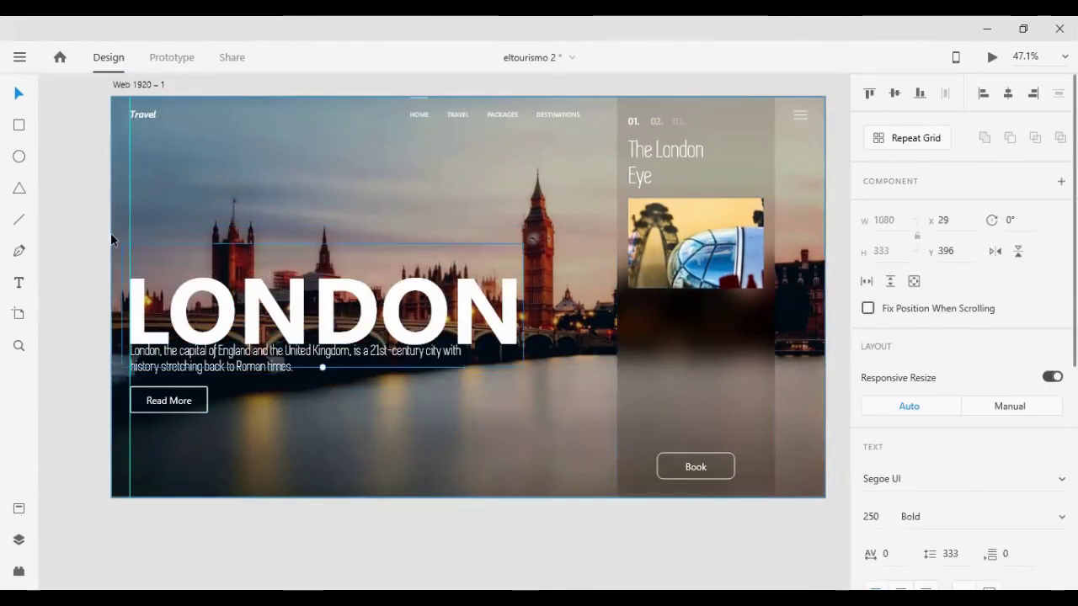
click(902, 479)
text(Segoe M)
key(BackSpace)
key(BackSpace)
text(UI)
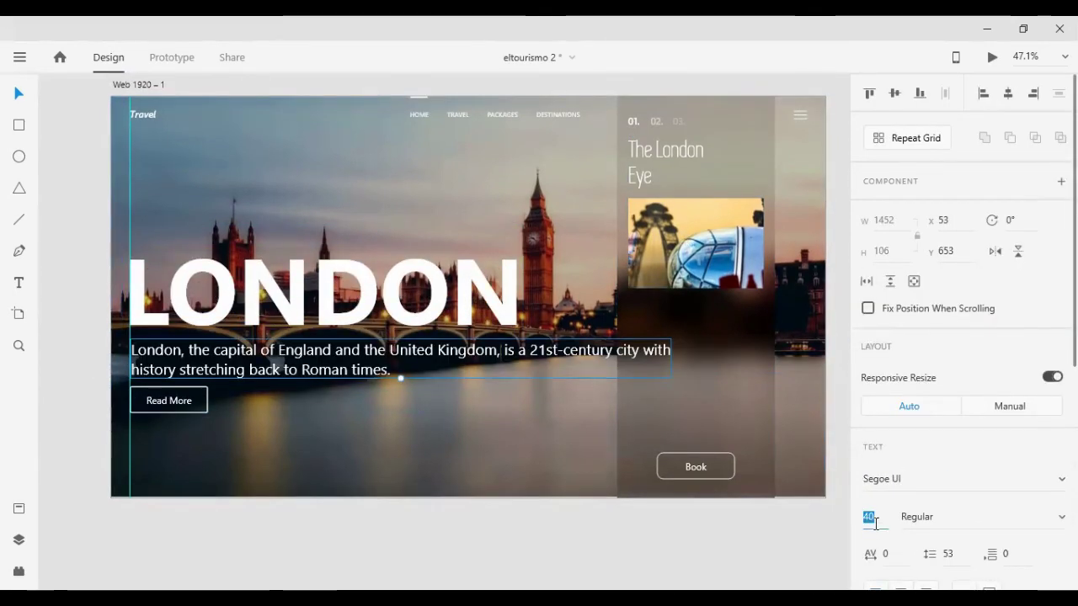
text(30)
key(Return)
double_click(468, 346)
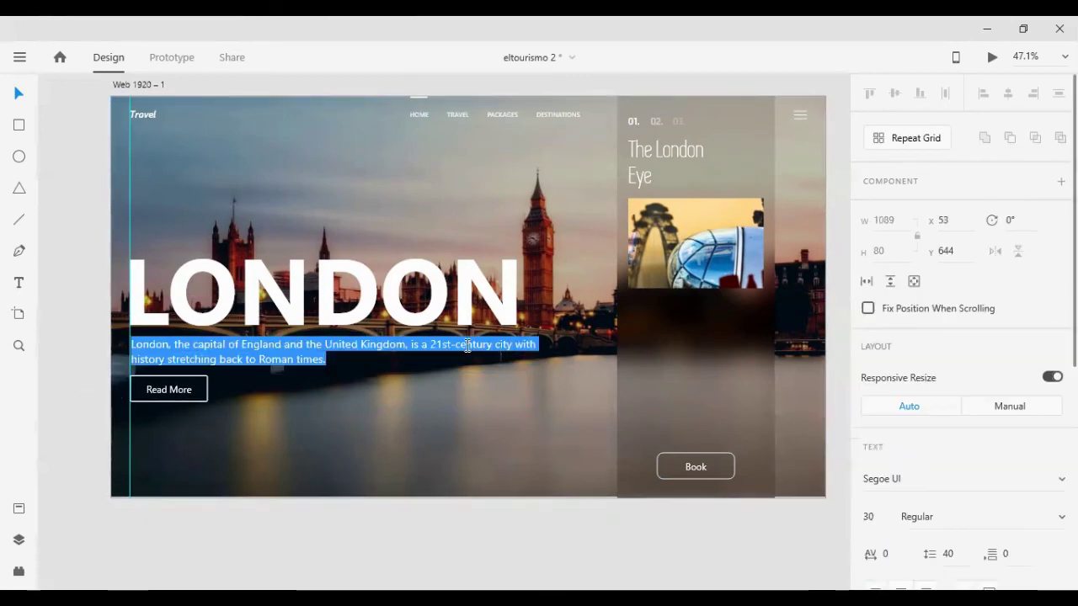
click(429, 345)
key(Return)
click(131, 374)
key(BackSpace)
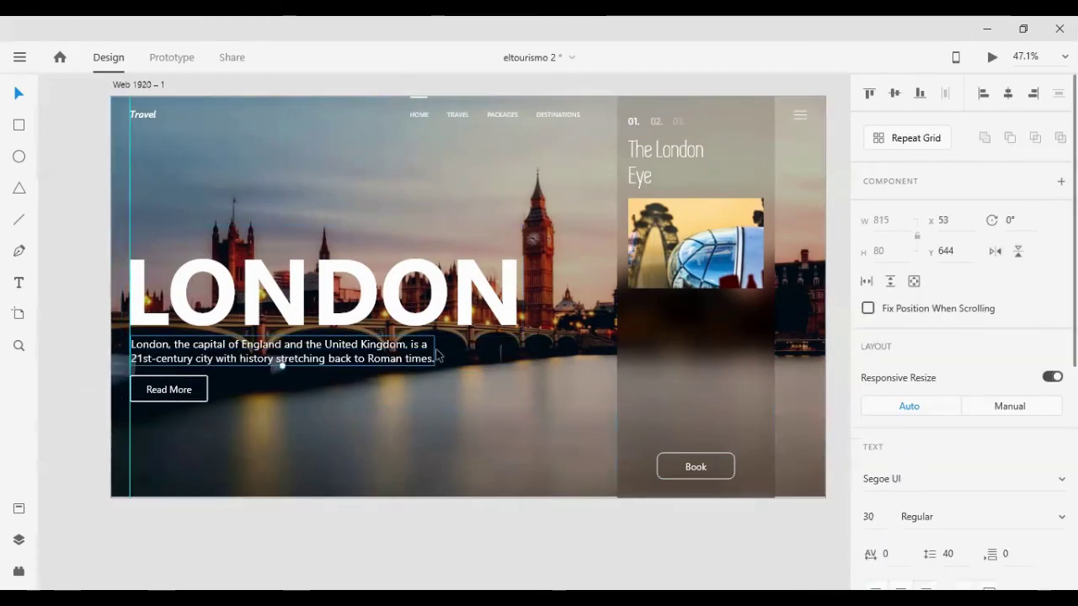
key(Escape)
key(Escape)
Place a copy of the paragraph under the side-card photo at about font size 15.
key(ctrl+v)
drag(227, 390, 724, 349)
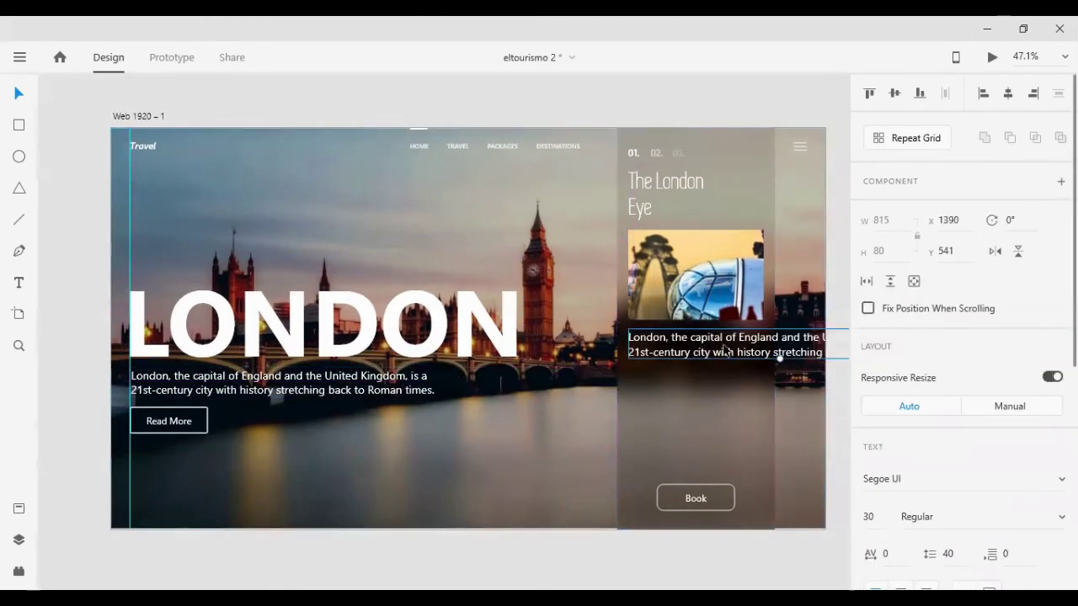
click(882, 522)
text(15)
key(Return)
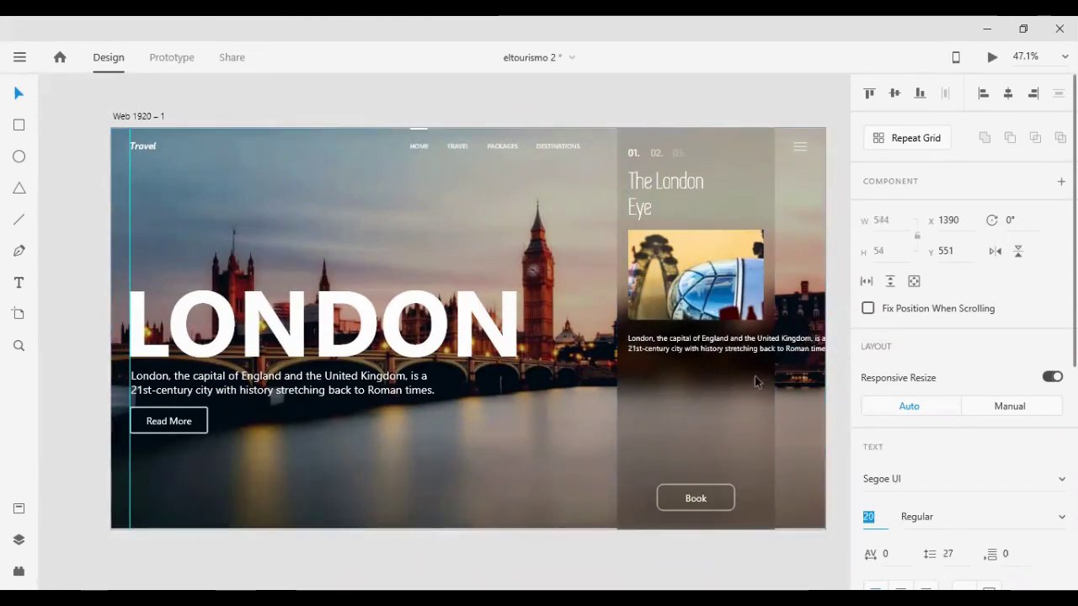
double_click(754, 352)
key(ctrl+shift+period)
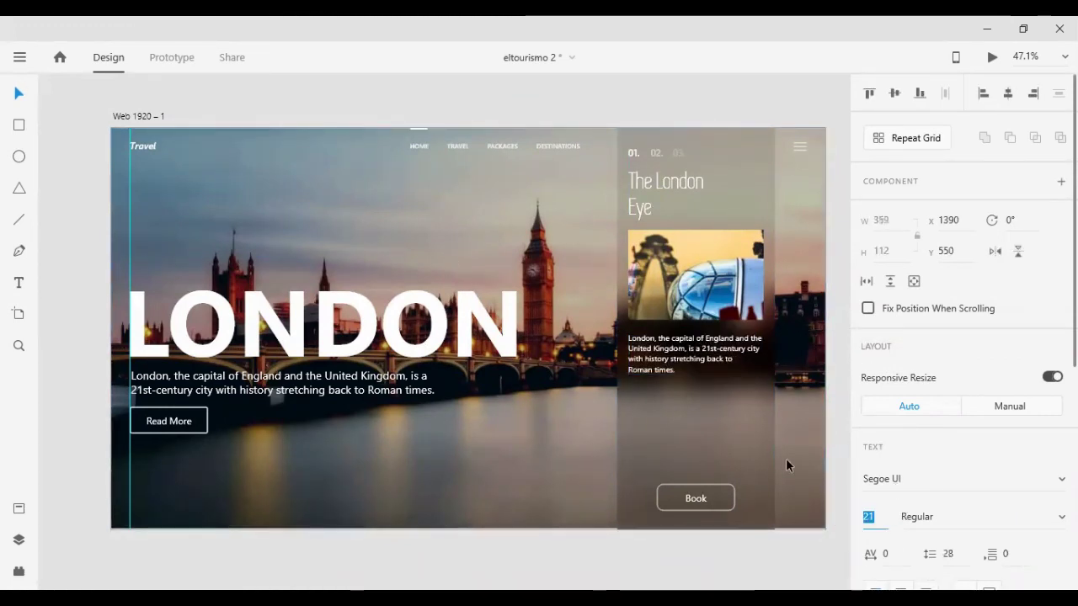
key(Escape)
key(Escape)
scroll(192, 525, down, 2)
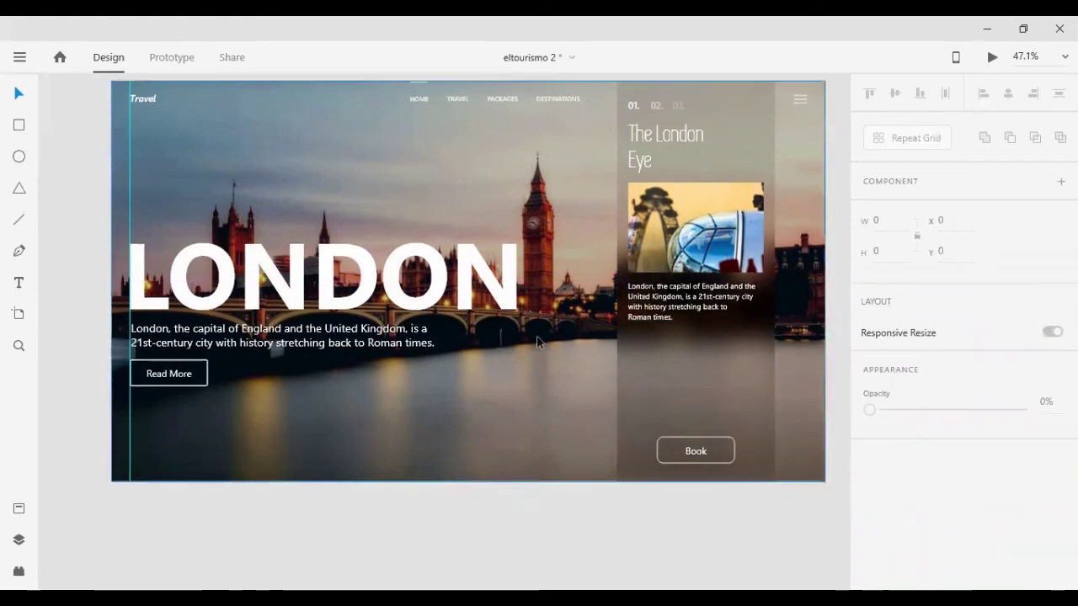
Duplicate the side-card London Eye photo twice, stacking the copies below the first.
scroll(654, 336, up, 3)
click(597, 245)
key(ctrl+d)
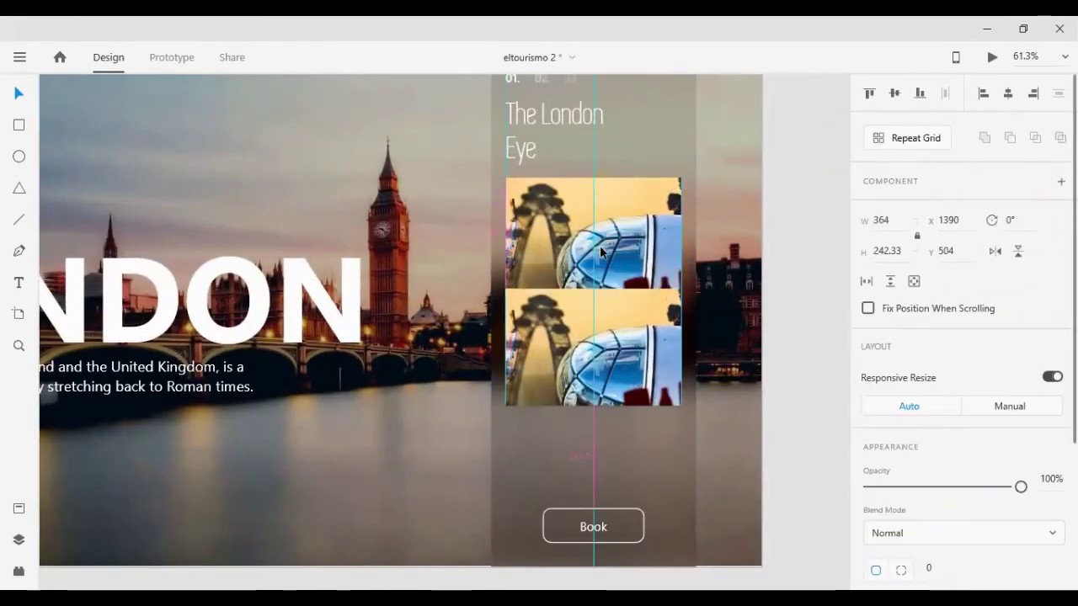
key(shift+Down)
key(shift+Down)
key(shift+Down)
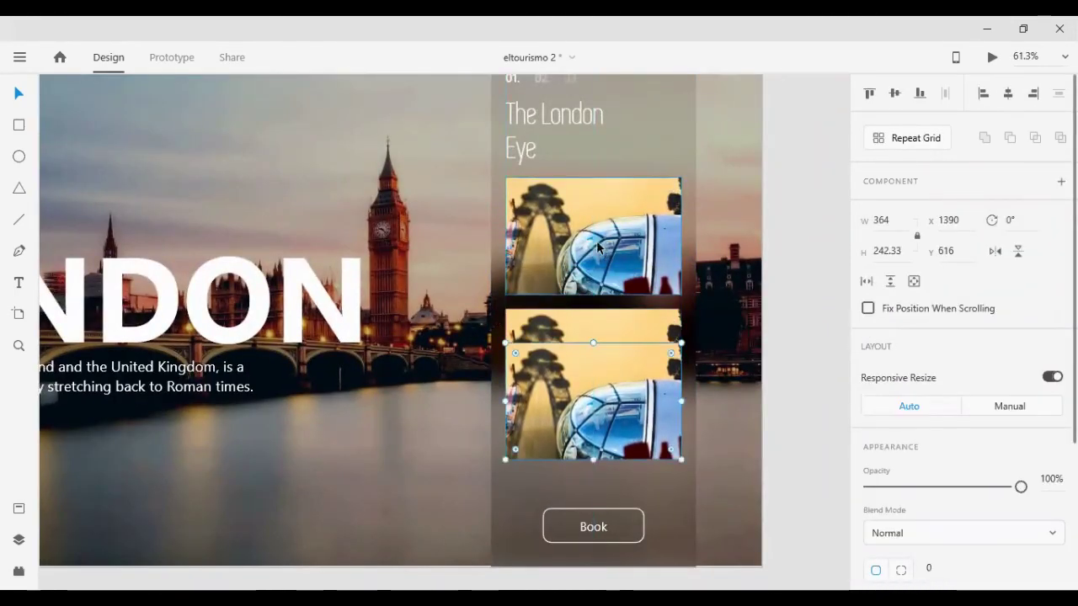
key(shift+Down)
key(shift+Down)
key(shift+Down)
Draw a rectangle over the third photo in the side panel.
click(814, 466)
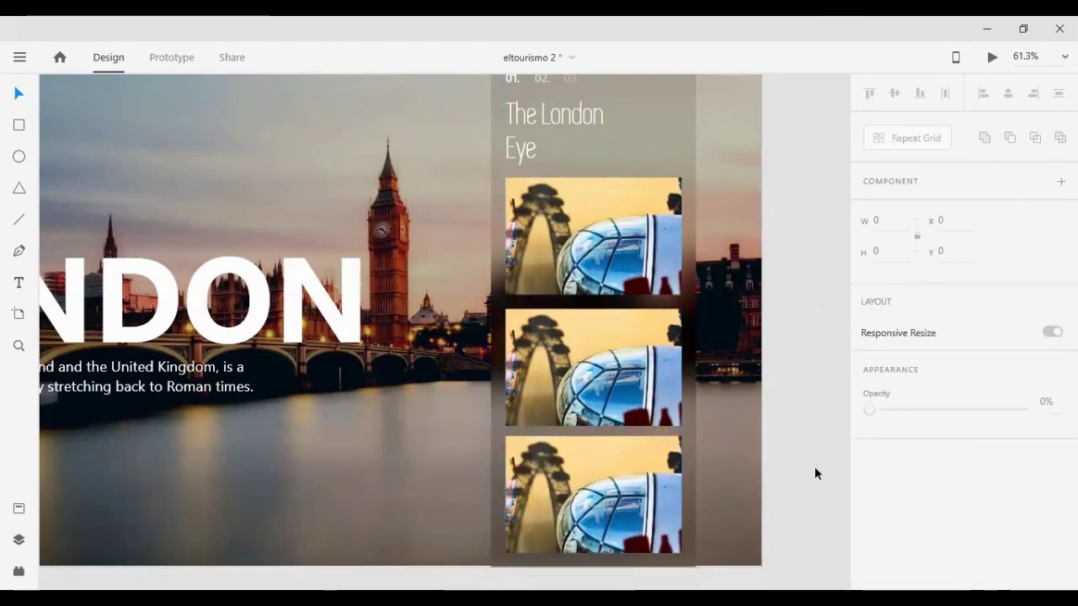
click(637, 452)
key(r)
drag(505, 436, 682, 503)
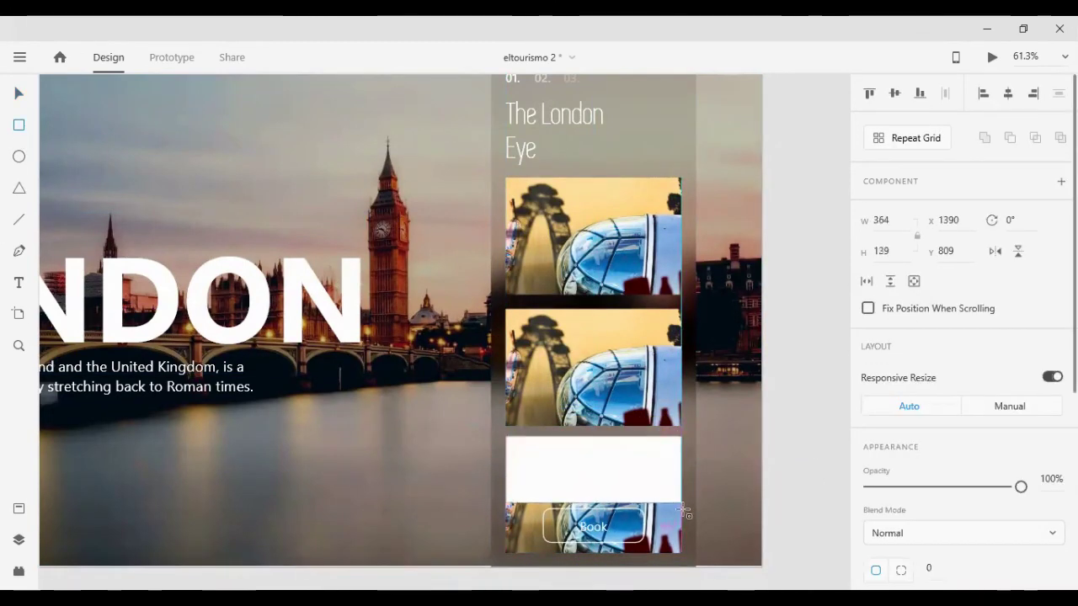
key(Escape)
key(ctrl+0)
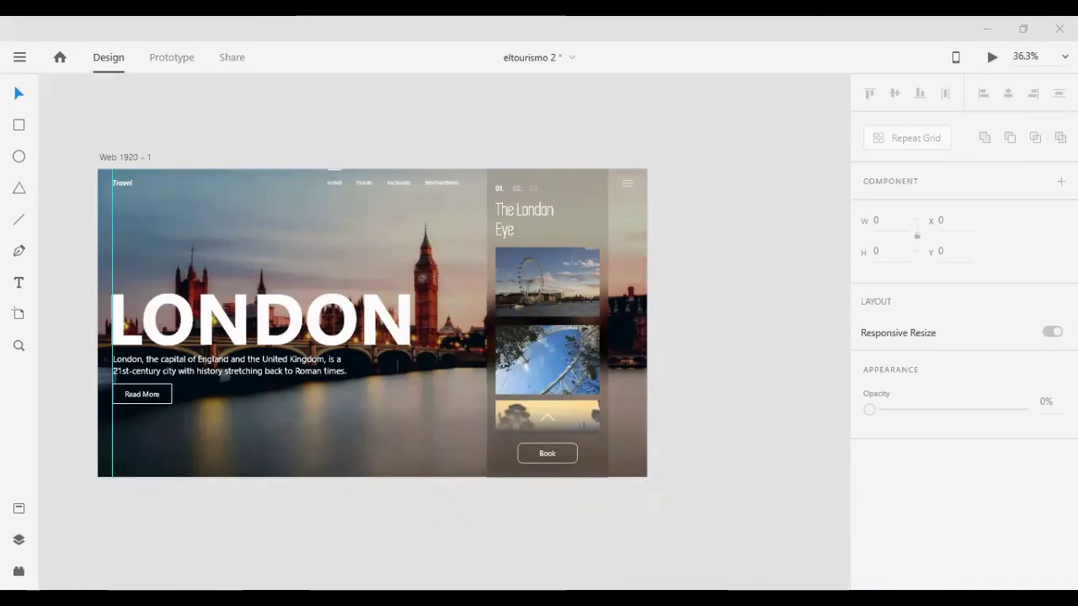
Place the London Eye photo as a 1920-wide backdrop and move the old Big Ben photo above the artboard.
drag(601, 474, 645, 529)
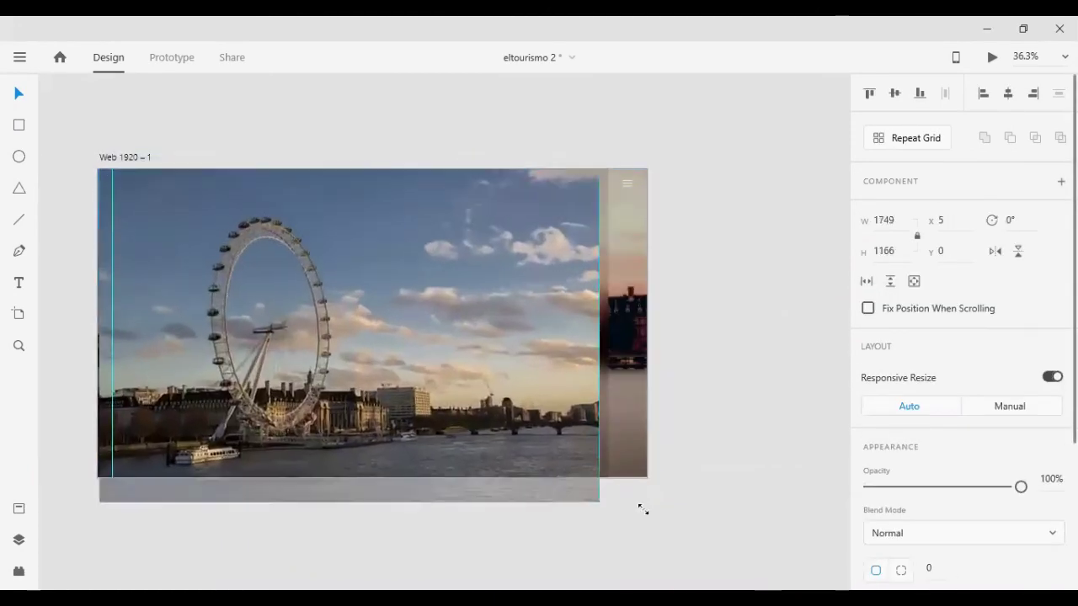
key(ctrl+shift+bracketleft)
key(ctrl+z)
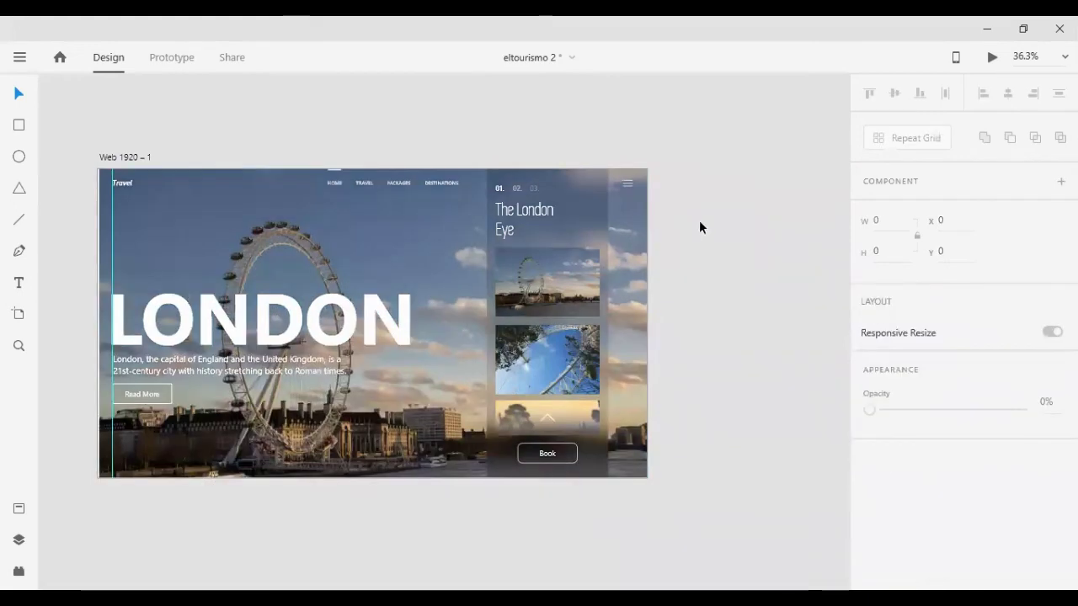
key(ctrl+z)
text(920)
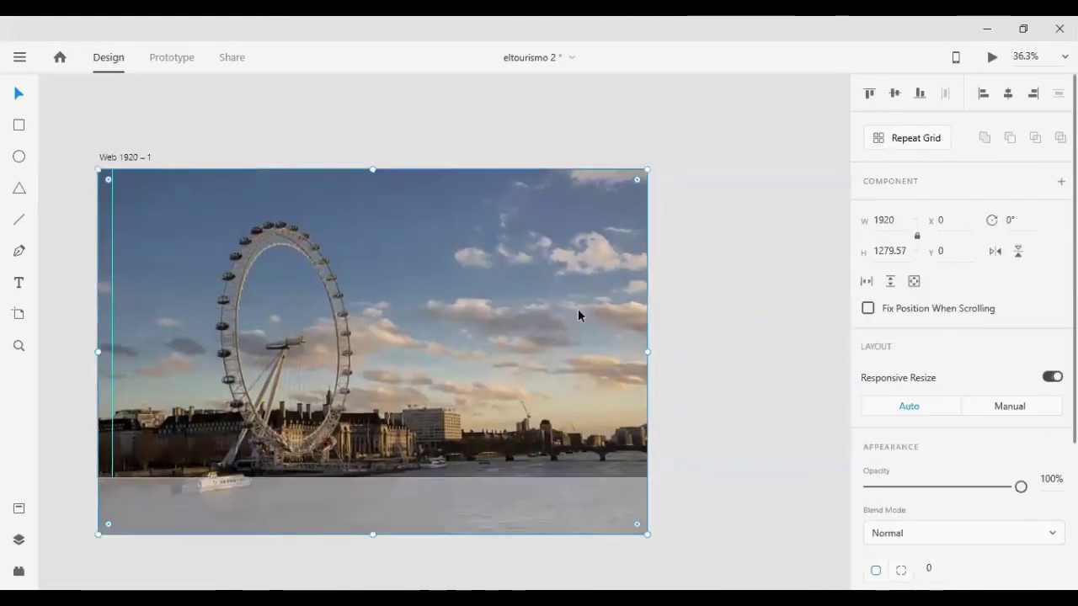
click(576, 492)
drag(437, 239, 708, 158)
Adjust the side panel rectangle's background blur brightness.
click(300, 207)
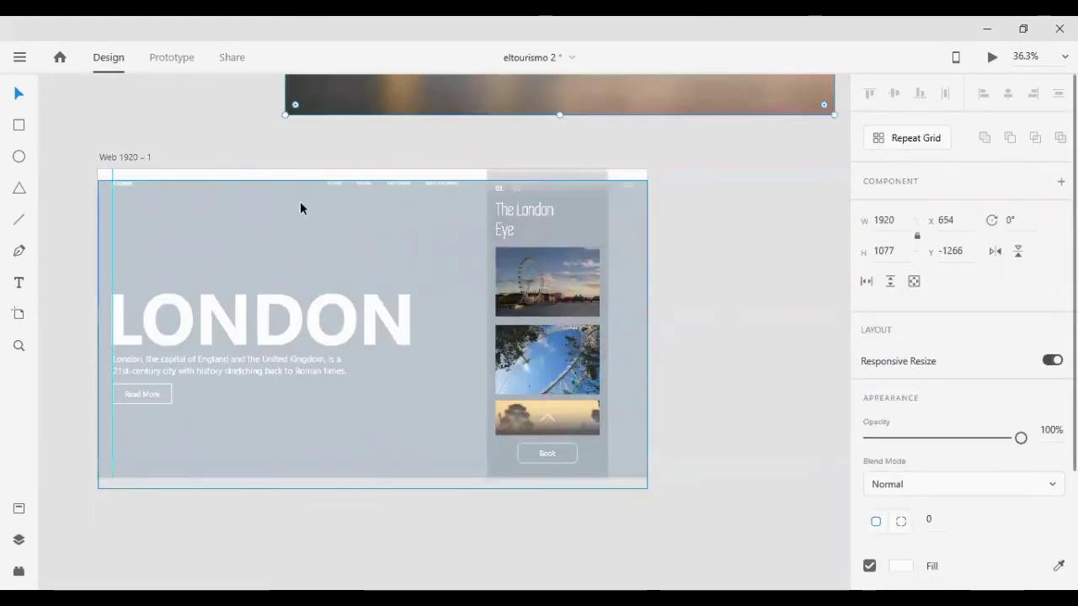
scroll(959, 337, down, 4)
click(1044, 478)
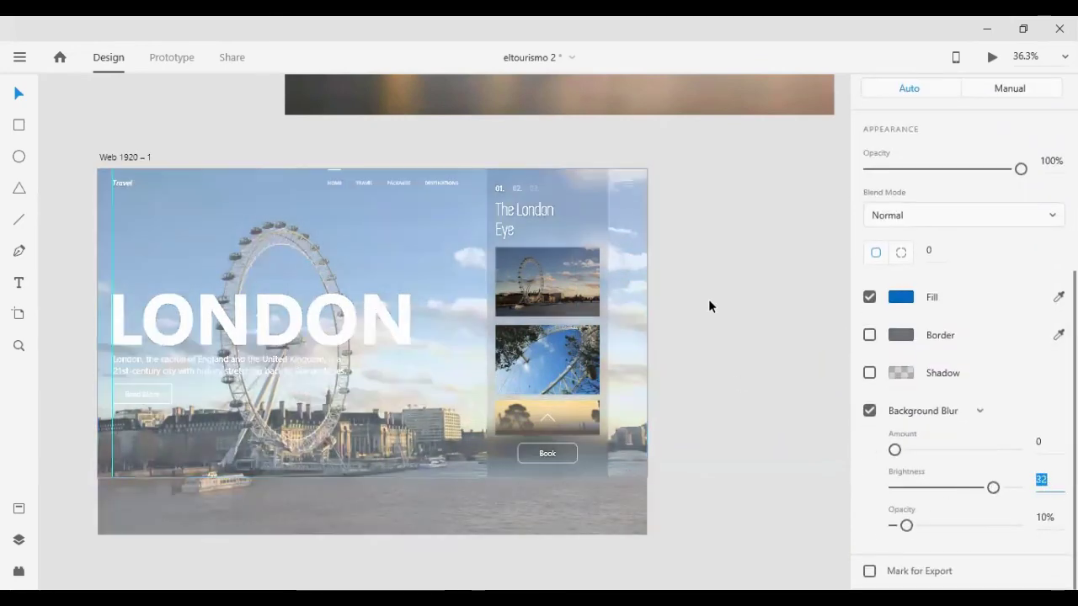
click(708, 299)
scroll(724, 308, down, 2)
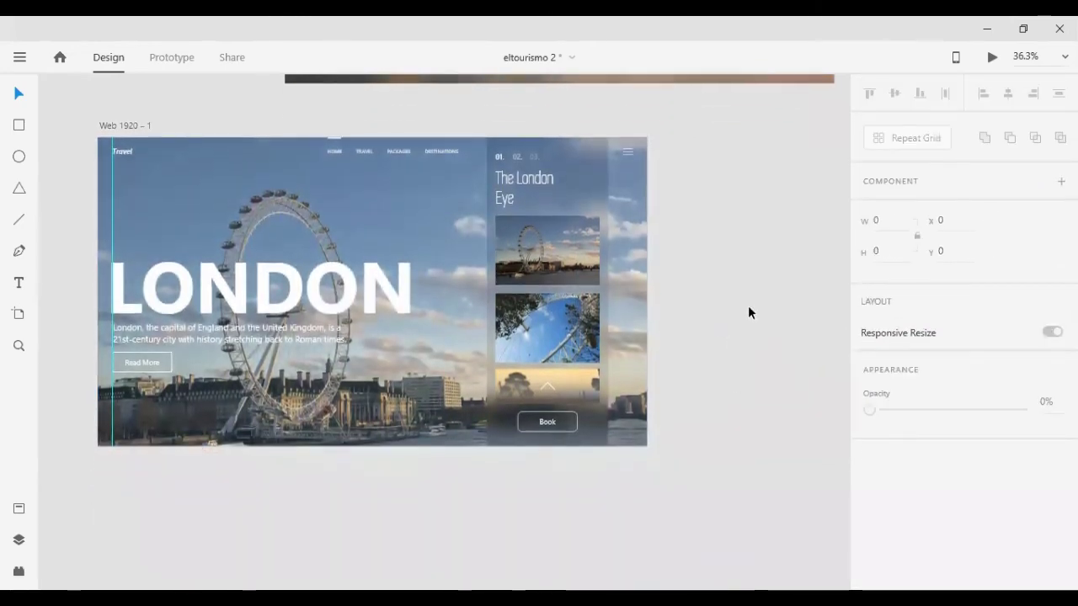
Fill the Book button's shape with white #ffffff.
click(547, 422)
double_click(547, 422)
scroll(972, 491, down, 5)
click(900, 416)
text(ffffff)
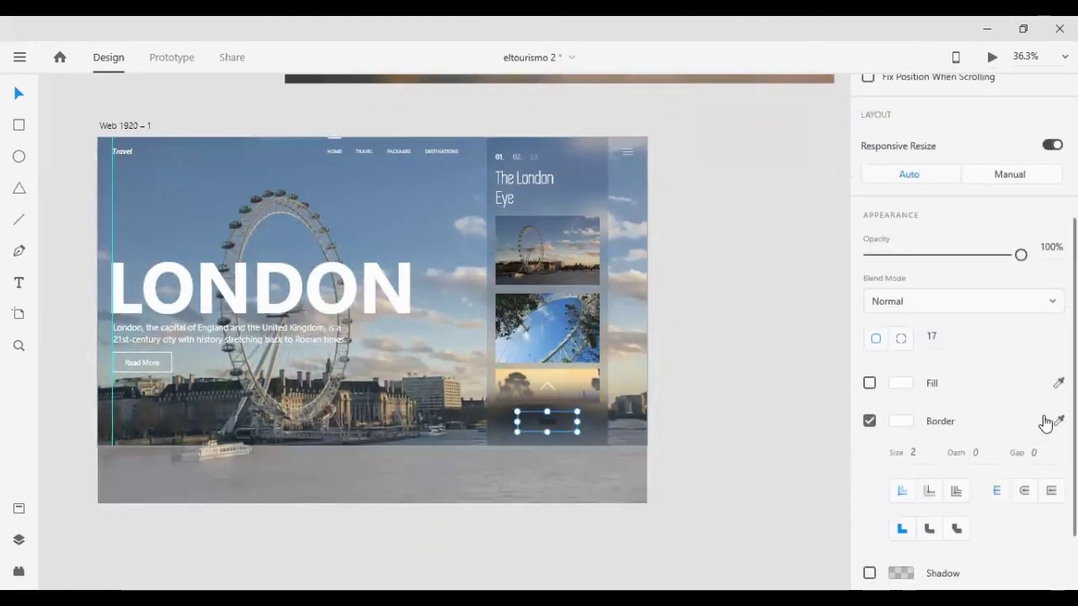
click(740, 442)
scroll(684, 302, down, 2)
key(ctrl+0)
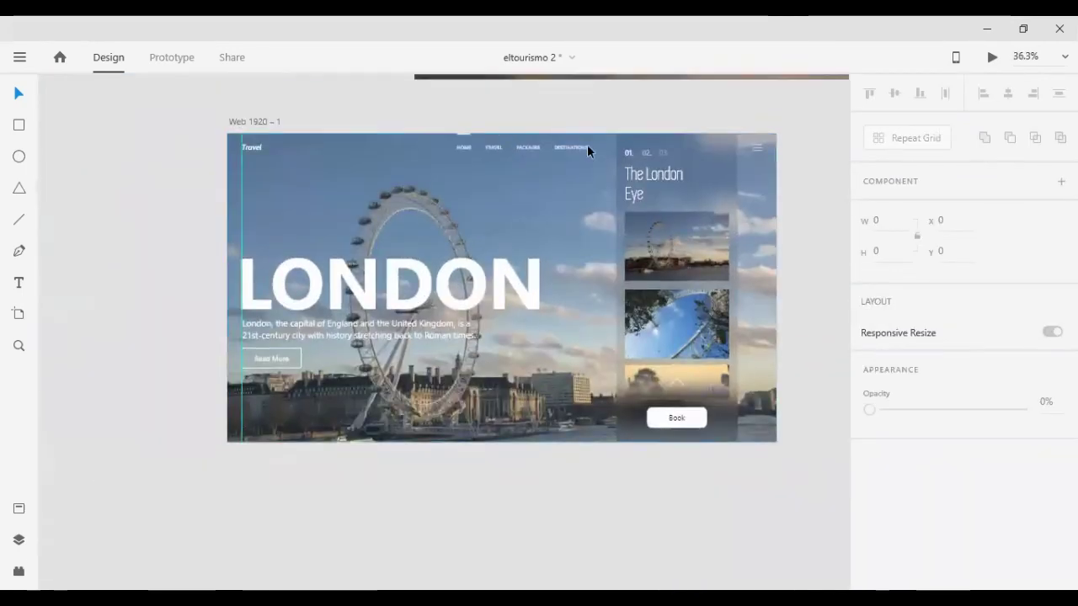